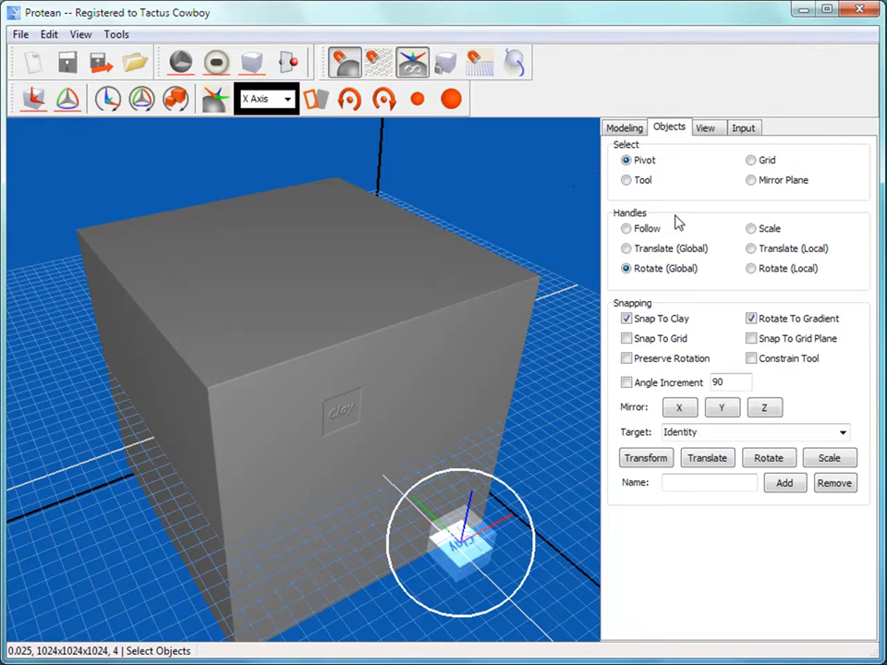
Create a new clay volume using the Small (256) preset
left_click(65, 100)
left_click(63, 101)
key("ctrl+n")
left_click(577, 500)
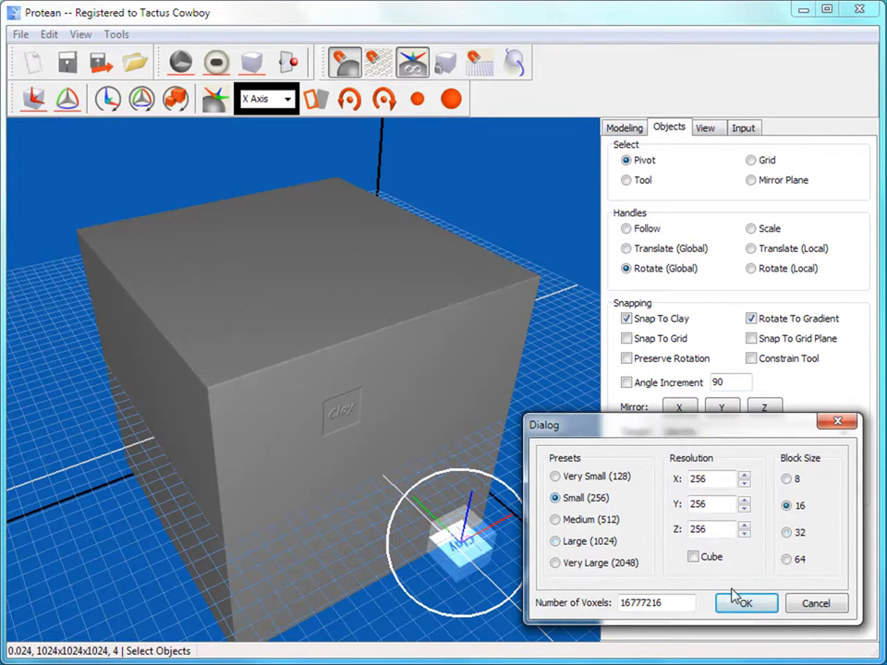
left_click(745, 602)
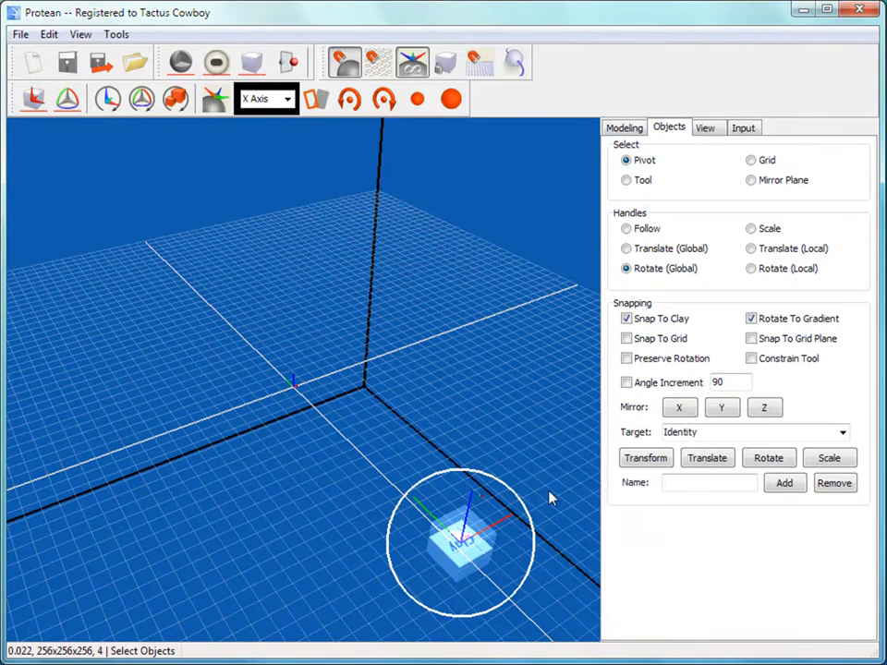
Set the modeling tool's texture to None
left_click(625, 127)
left_click(749, 439)
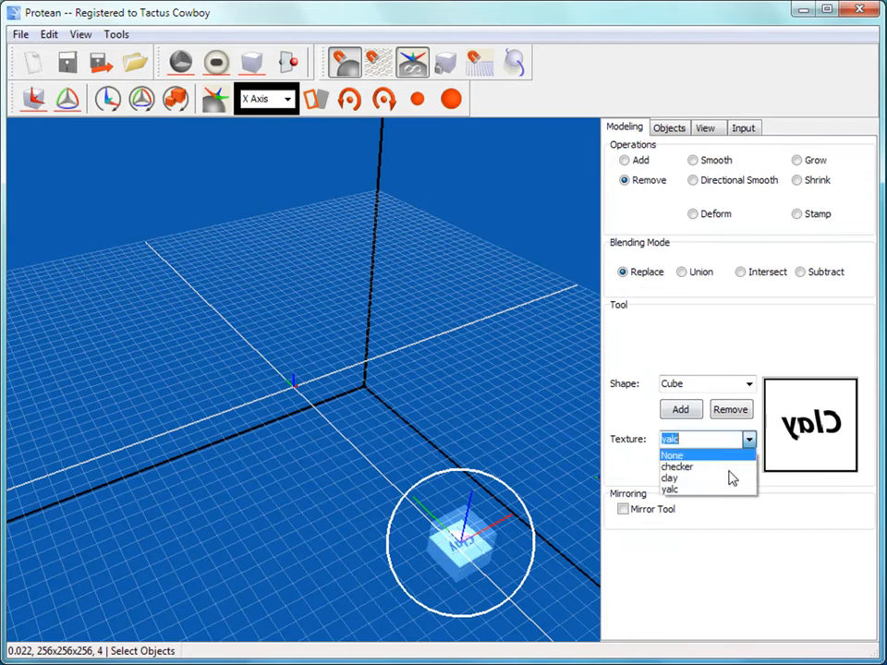
left_click(728, 456)
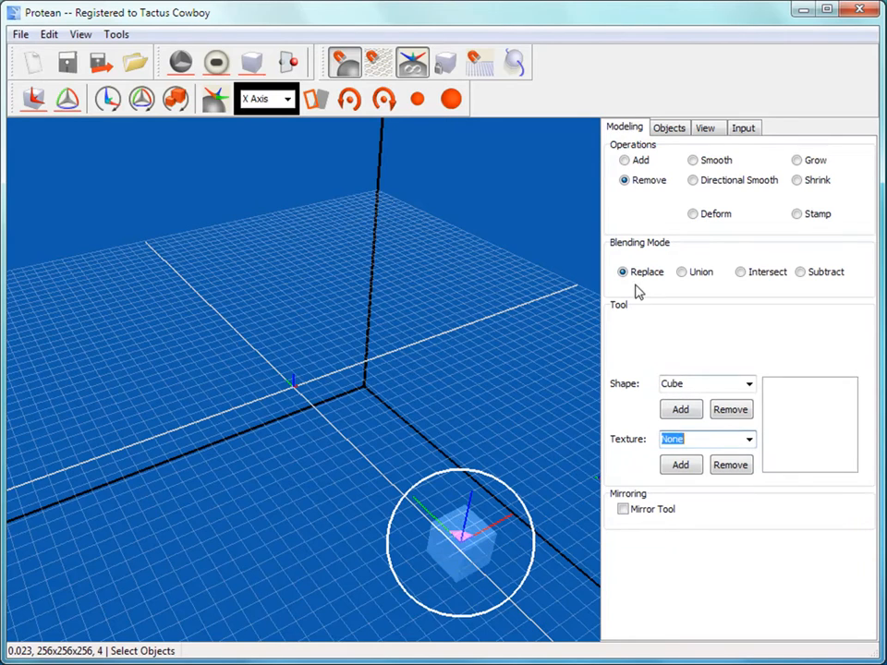
Move the pivot with its tool to the centre of the grid, where the white grid lines cross
left_click(669, 128)
middle_click_drag(535, 475, 438, 562)
left_click_drag(465, 522, 300, 384)
left_click(116, 102)
scroll(271, 296, "up", 6)
scroll(270, 393, "down", 6)
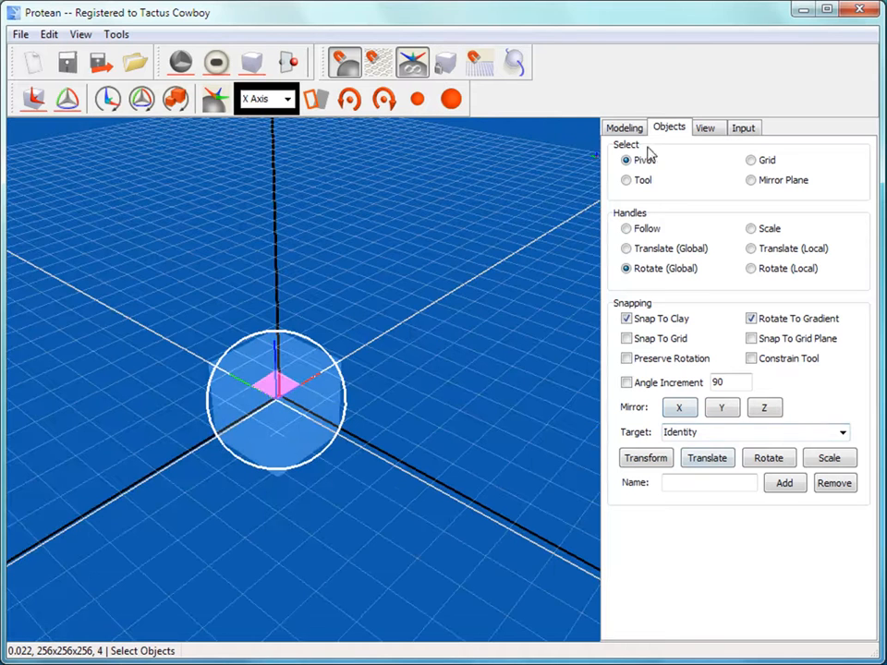
Change the modeling tool's shape from Cube to Sphere
left_click(624, 129)
left_click(748, 386)
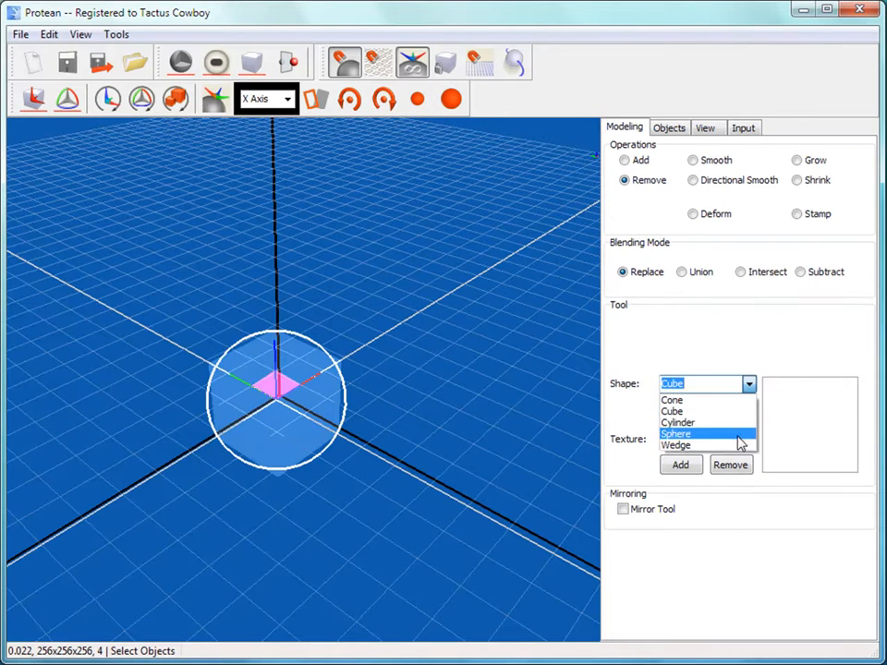
left_click(739, 436)
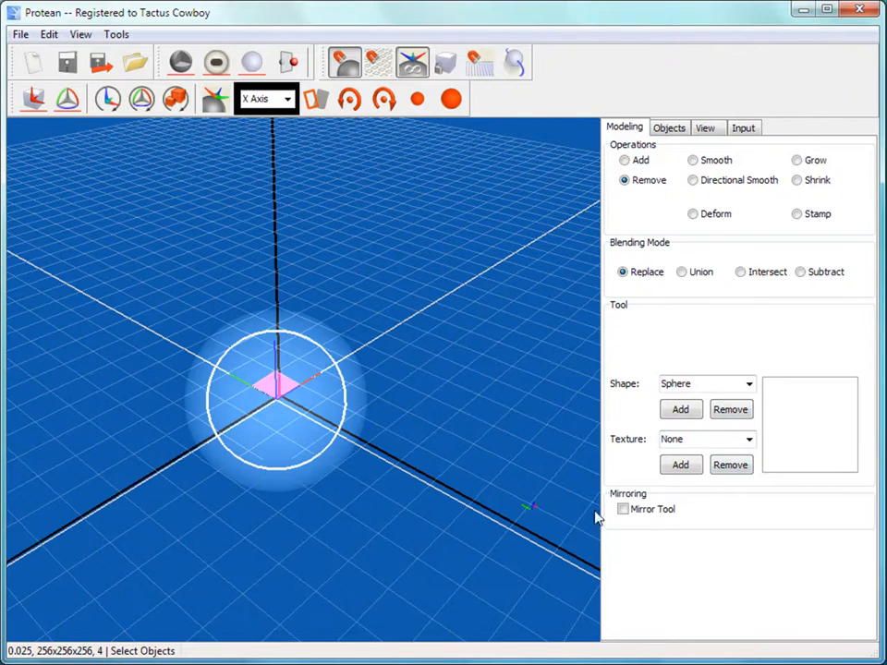
Mirror the pivot in X, Y and Z
left_click(671, 129)
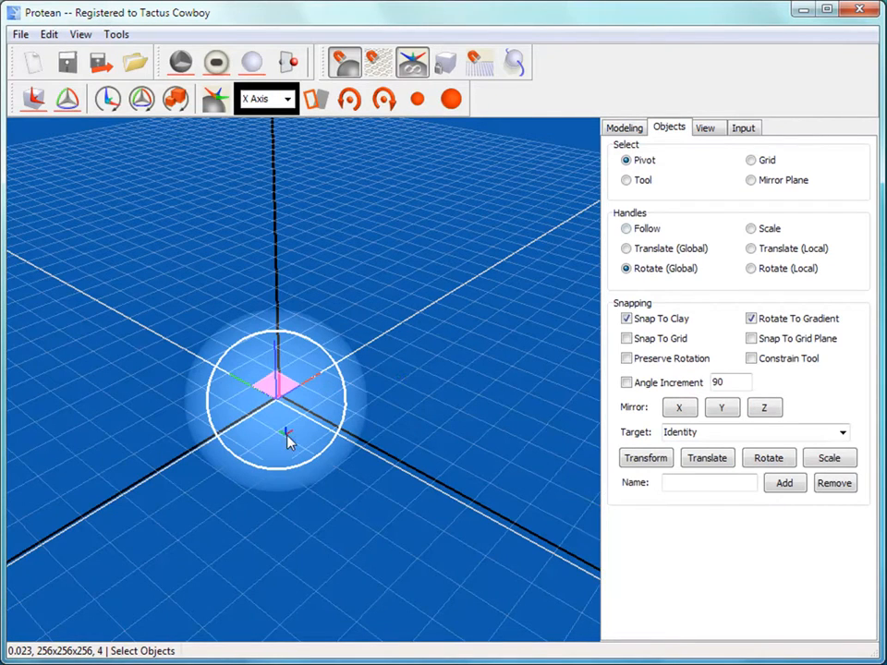
middle_click_drag(291, 425, 336, 433)
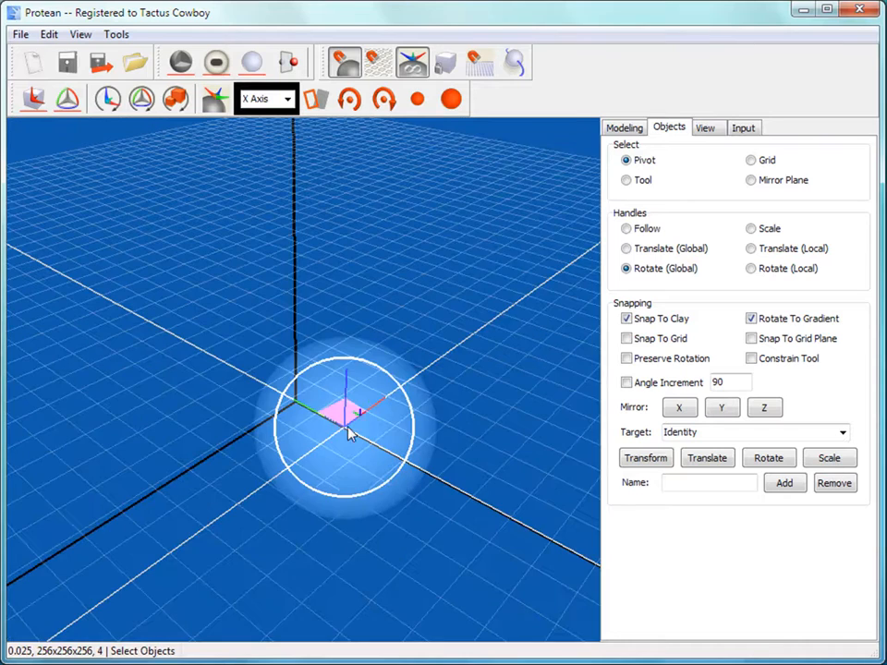
middle_click_drag(322, 491, 169, 450)
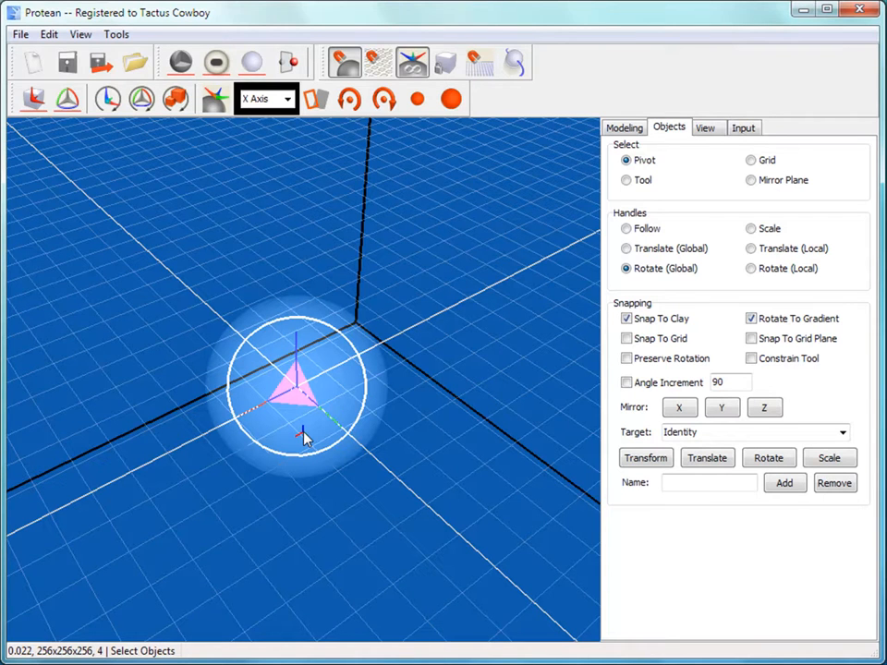
left_click(677, 409)
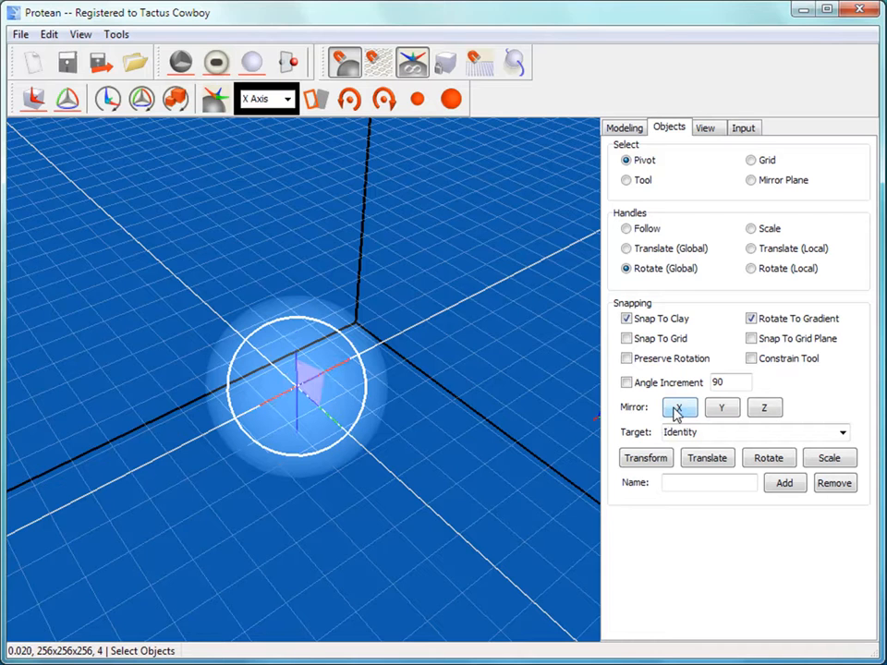
left_click(722, 409)
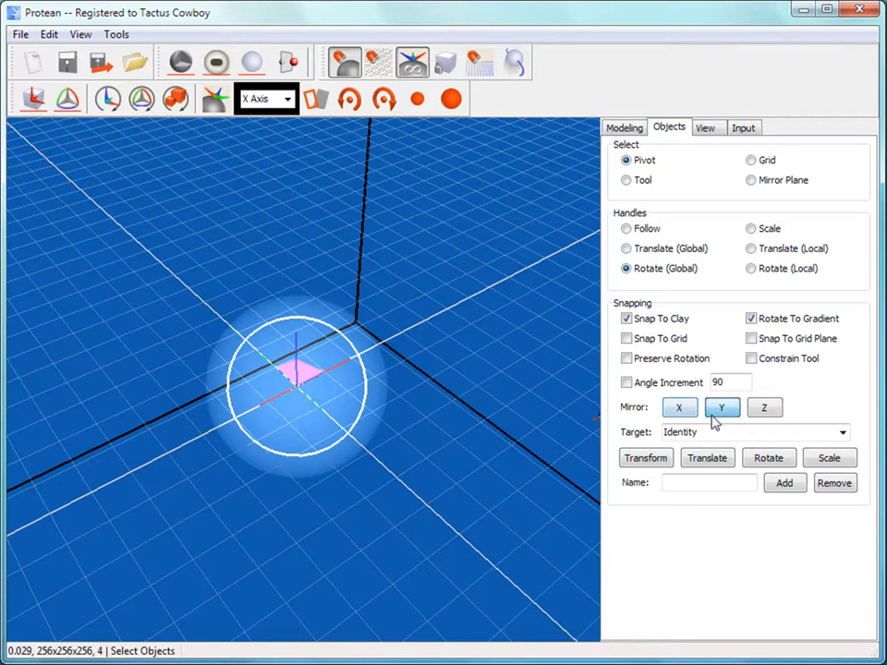
left_click(766, 410)
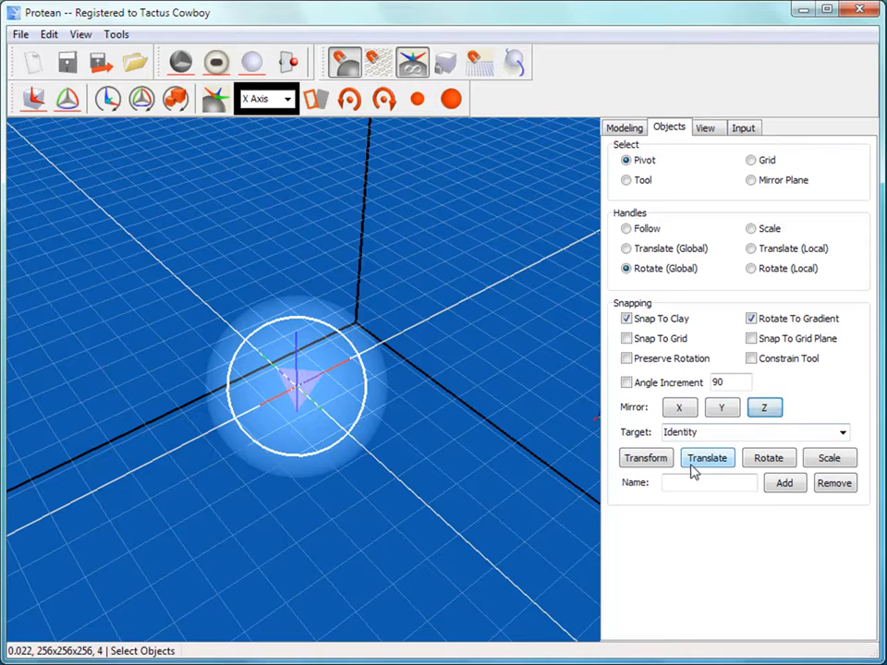
left_click(692, 466)
Mirror the pivot again along its axes to restore its original orientation
left_click(719, 413)
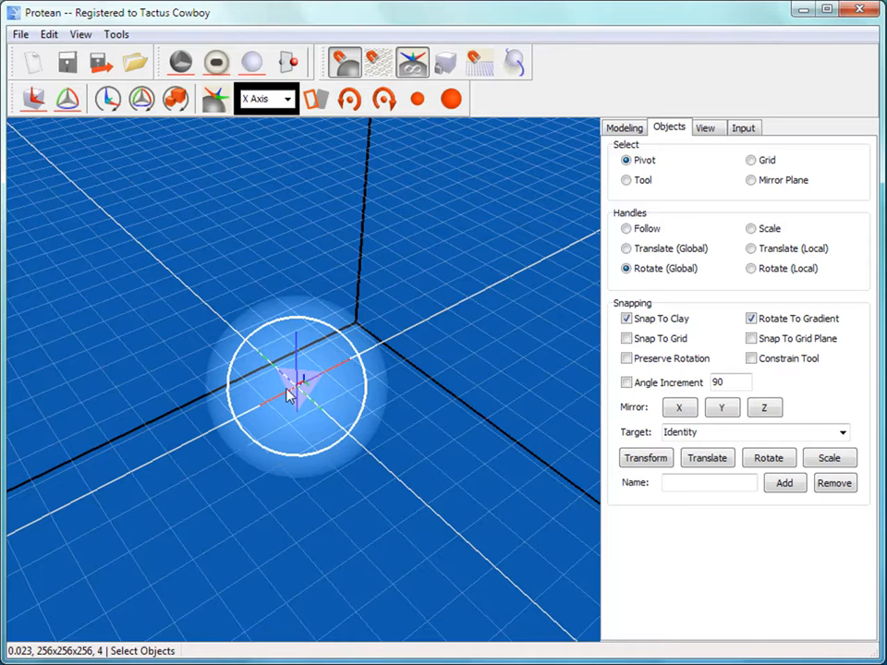
left_click(728, 412)
left_click(765, 413)
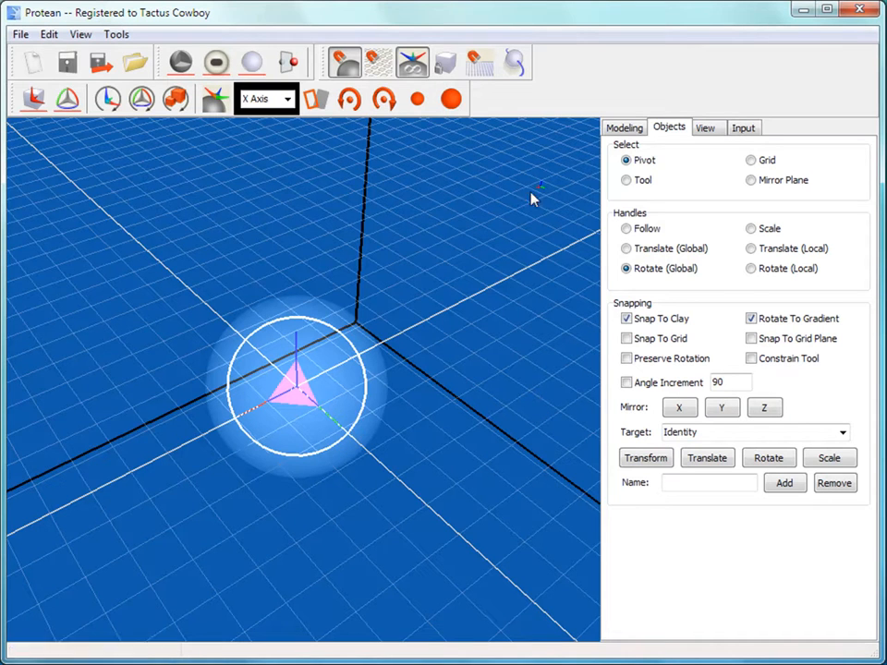
left_click(679, 408)
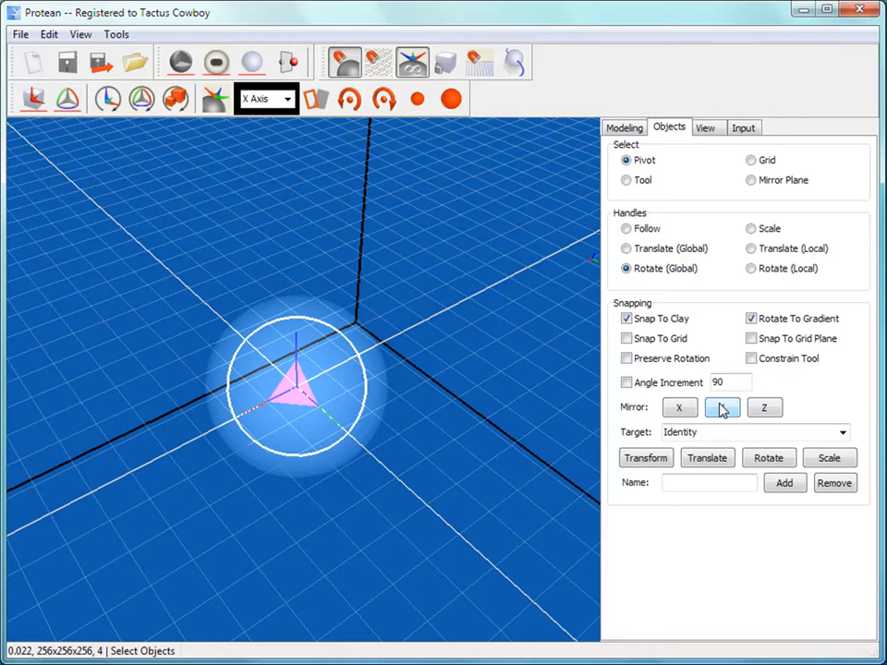
left_click(722, 410)
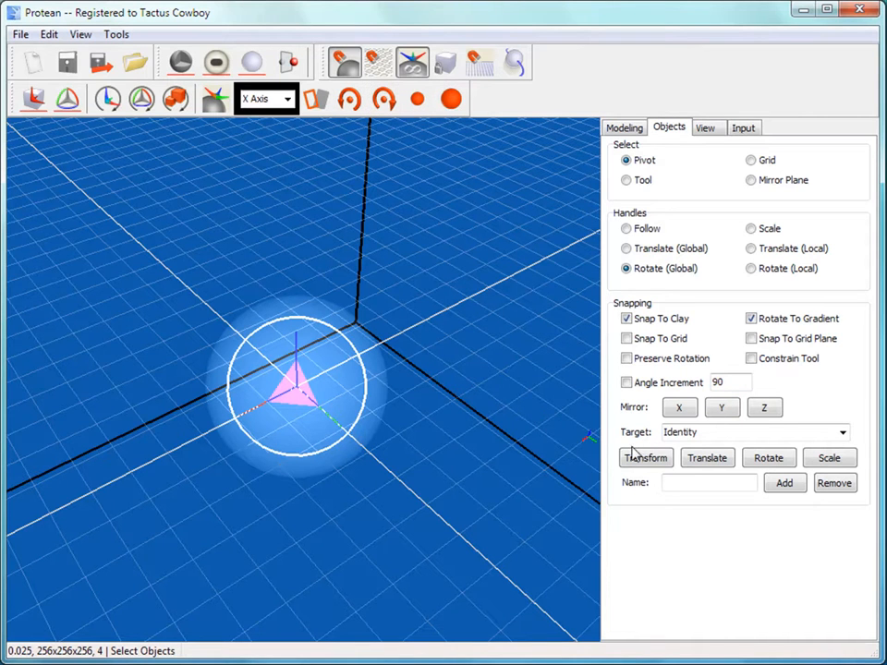
Set the snapping target to Pivot
scroll(557, 457, "down", 5)
middle_click_drag(473, 430, 400, 487)
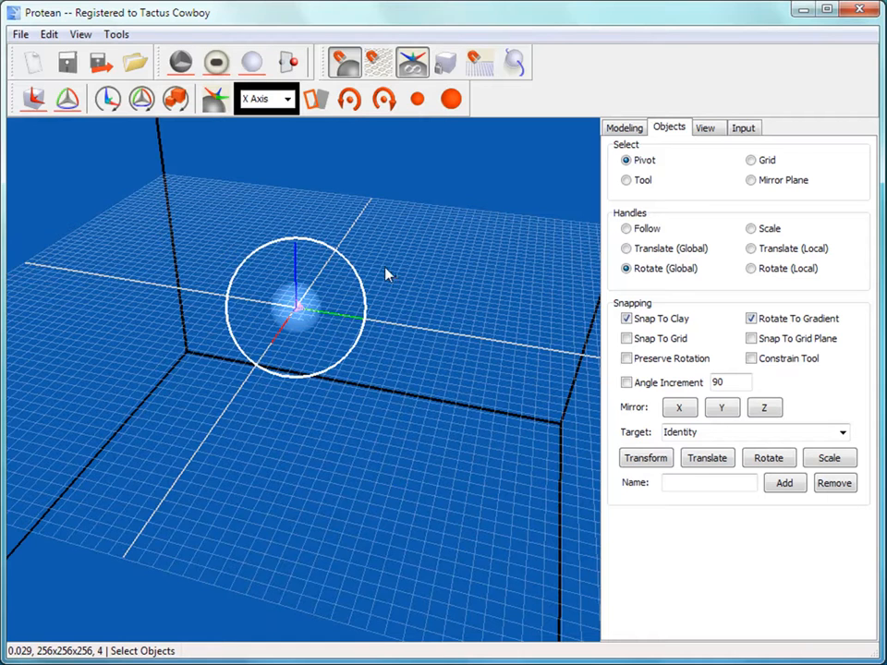
left_click(840, 432)
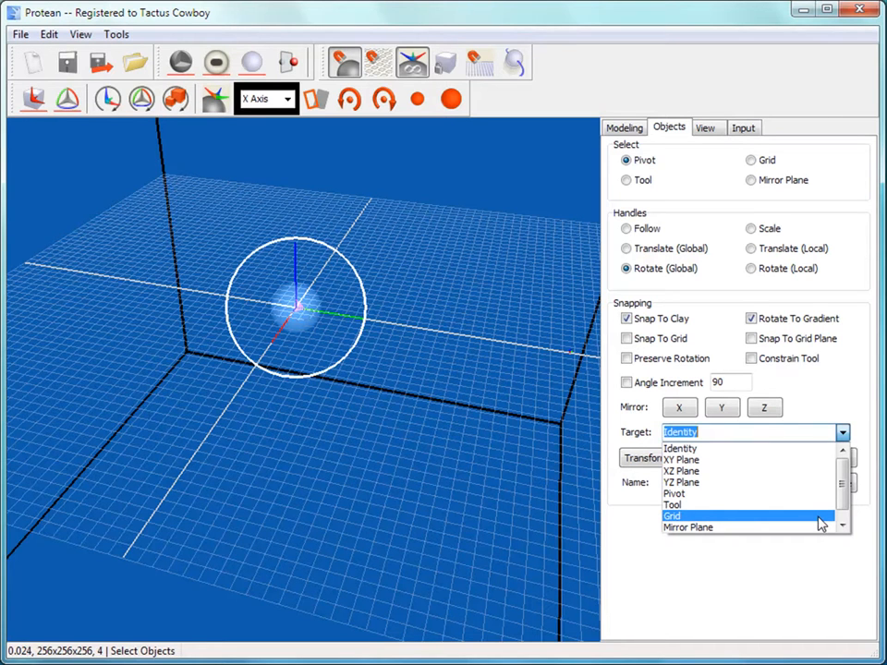
key("Up")
key("Up")
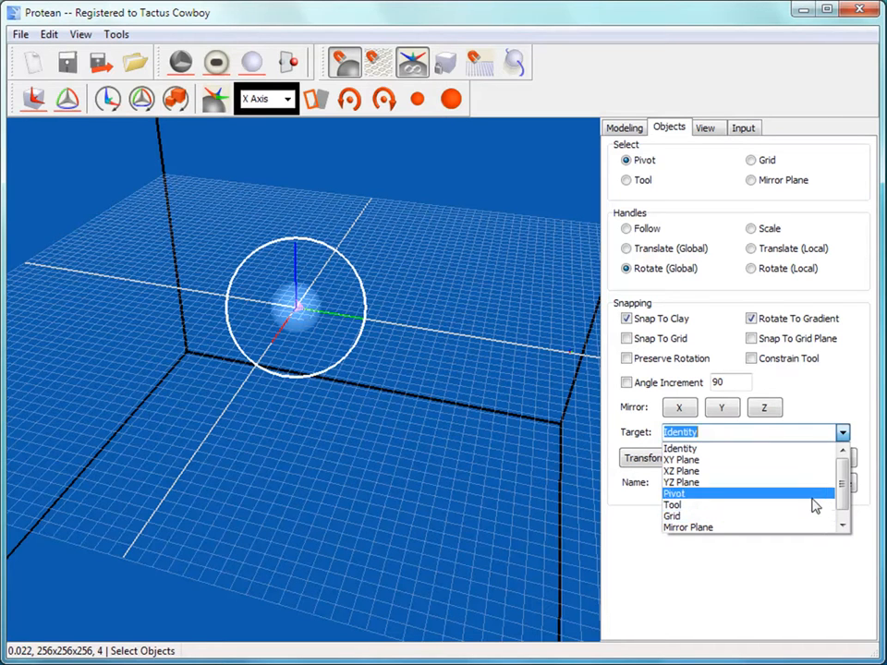
key("Return")
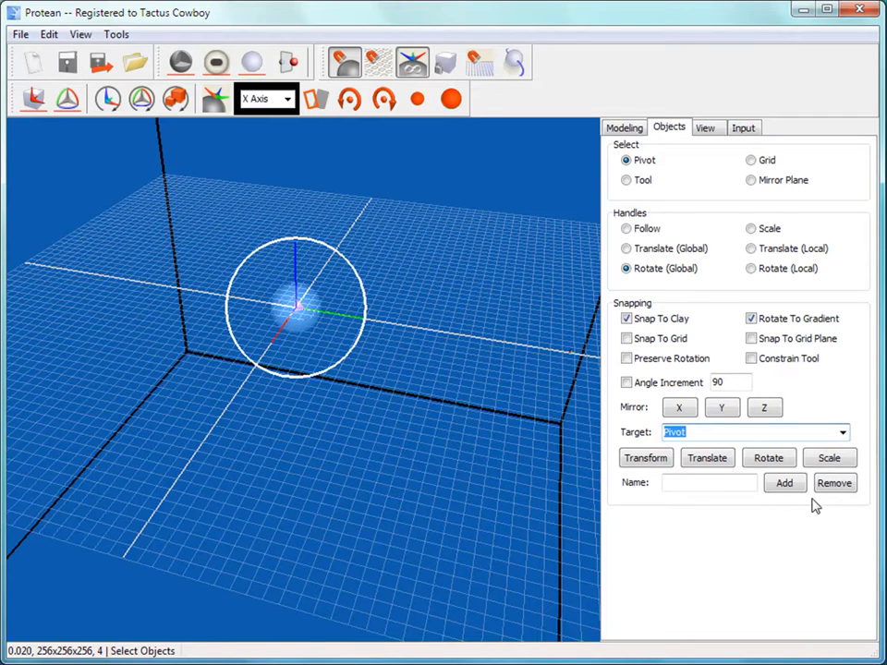
Choose Camera as the snapping target and transform the pivot to match it
left_click(842, 432)
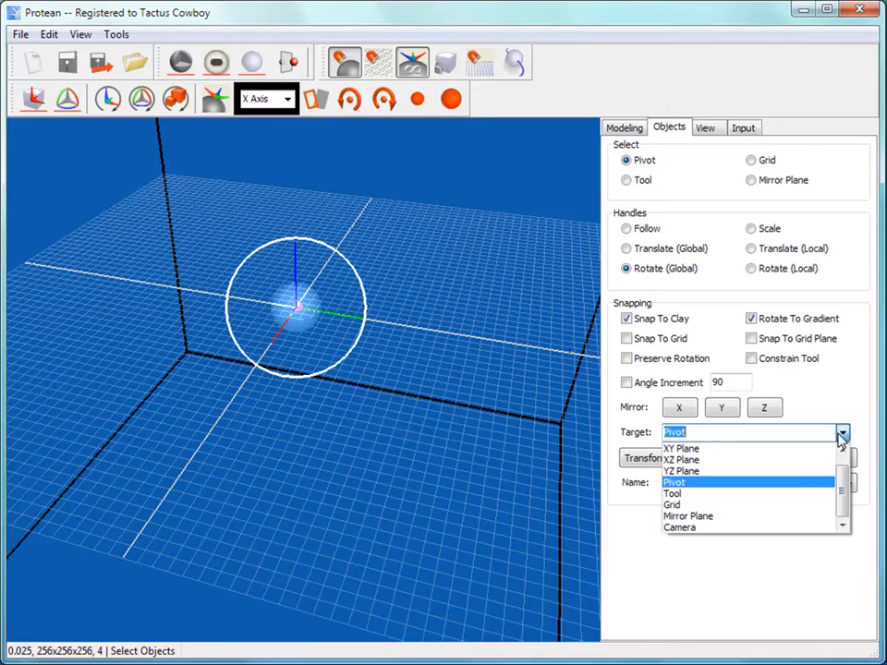
left_click(786, 528)
left_click_drag(511, 467, 395, 413)
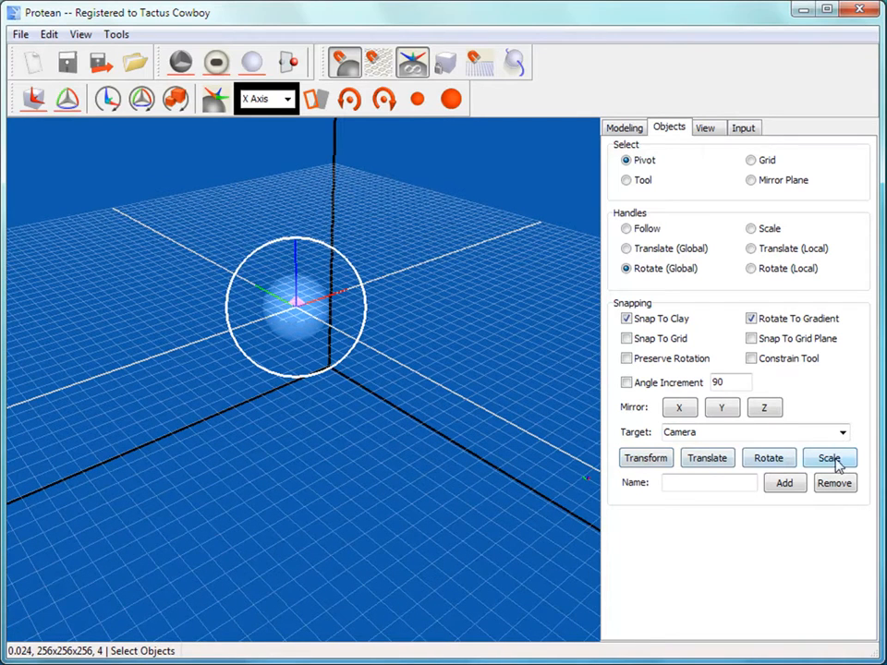
left_click(842, 432)
left_click(842, 433)
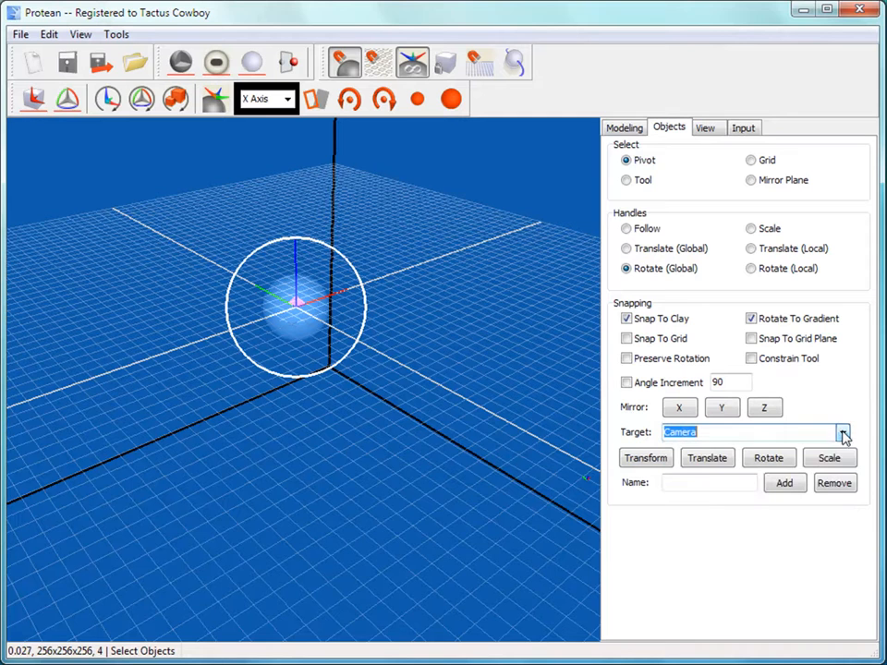
left_click(664, 464)
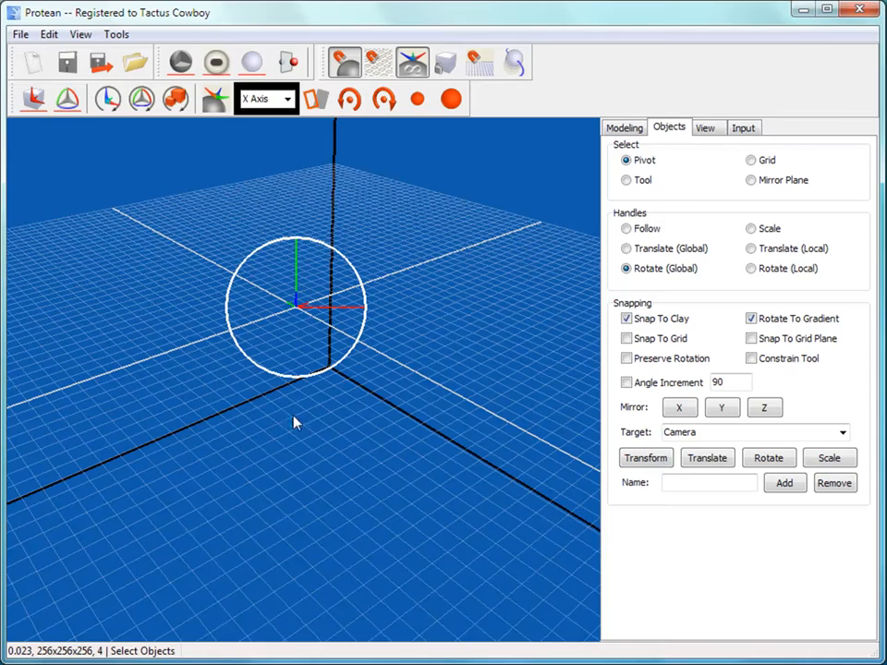
Transform the pivot to the Camera target again from a lower viewing angle
left_click_drag(277, 404, 400, 334)
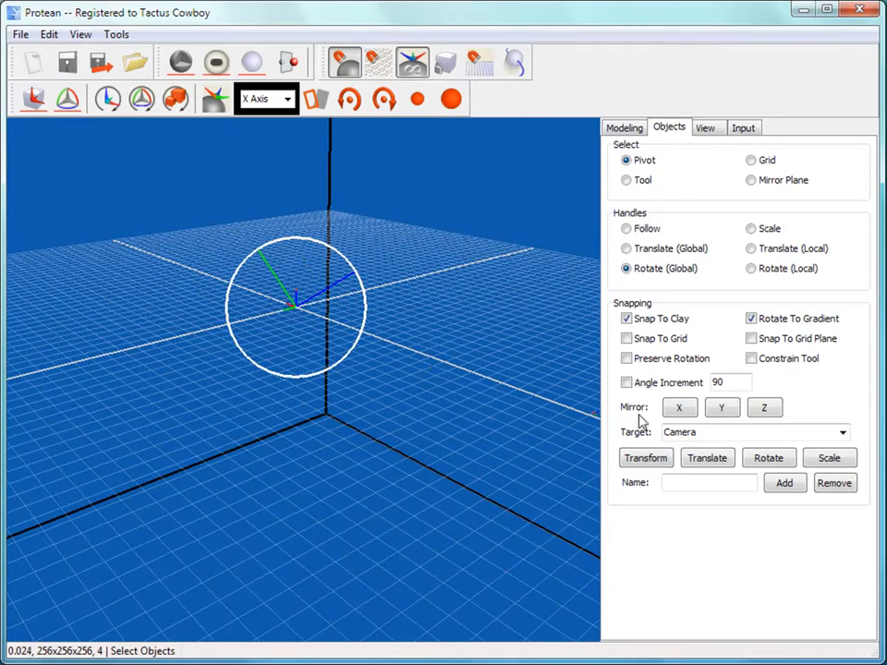
left_click(646, 462)
middle_click_drag(247, 490, 379, 488)
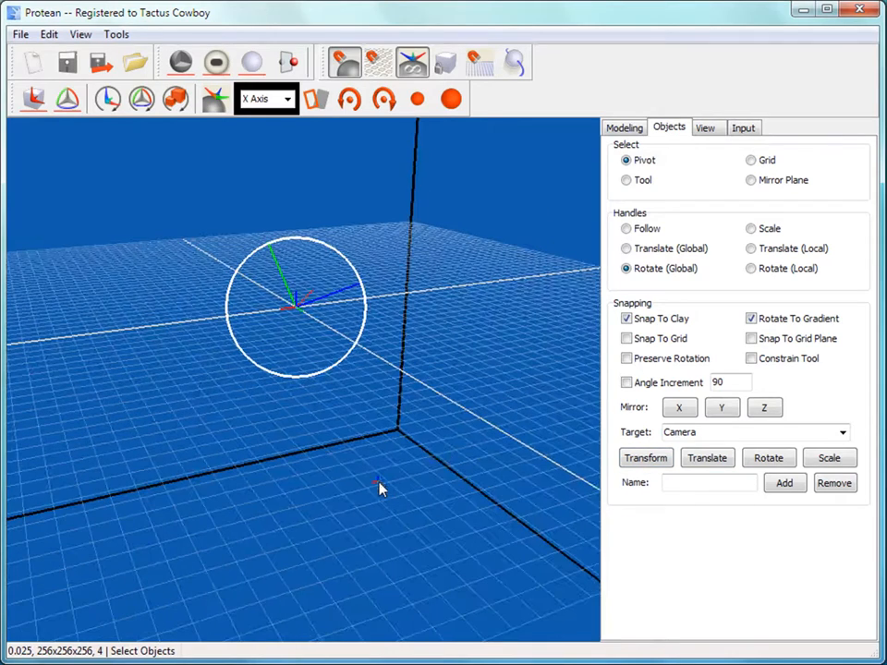
Choose Grid as the snapping target and transform the pivot to match the grid
left_click(840, 434)
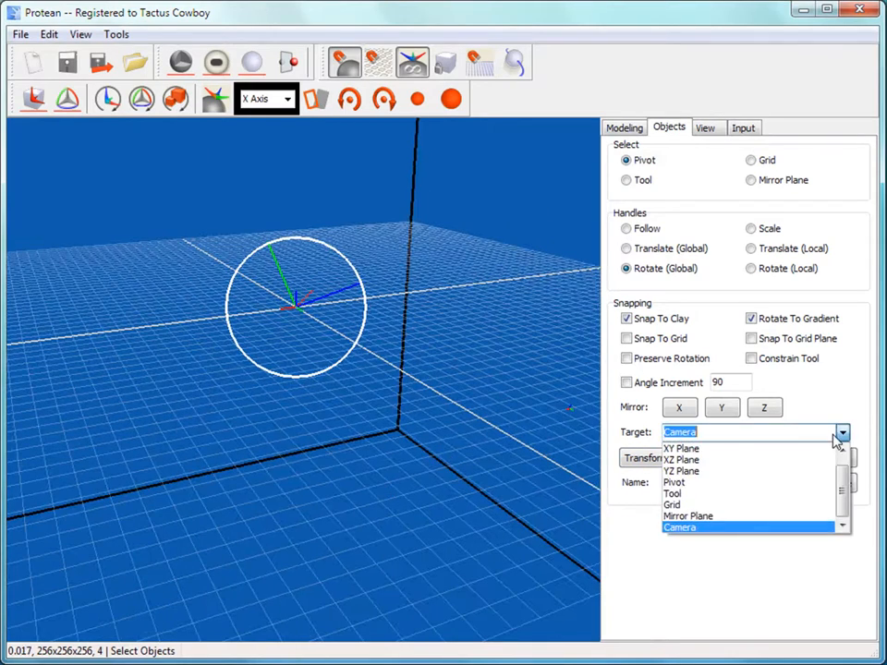
left_click(707, 507)
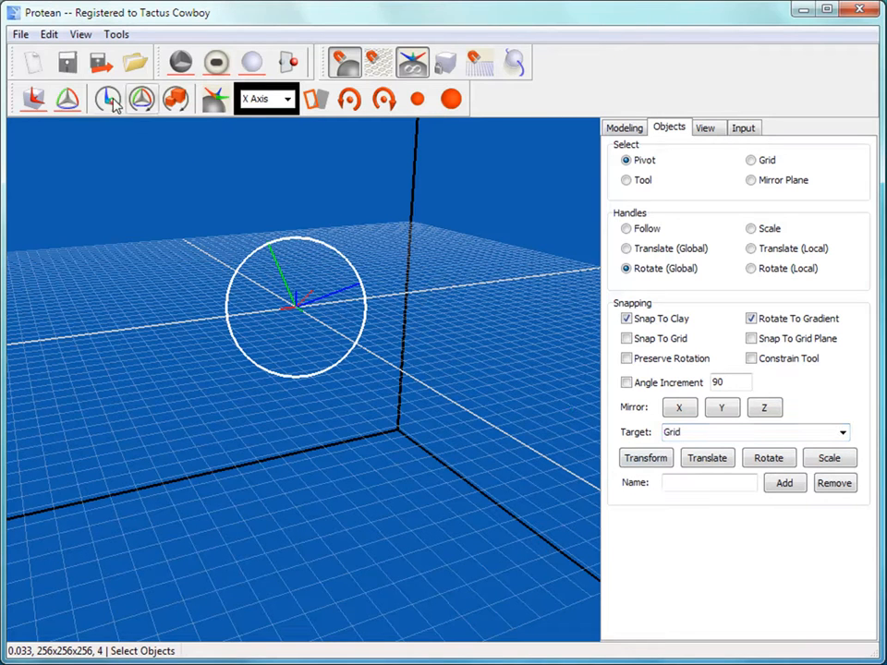
left_click_drag(376, 325, 351, 289)
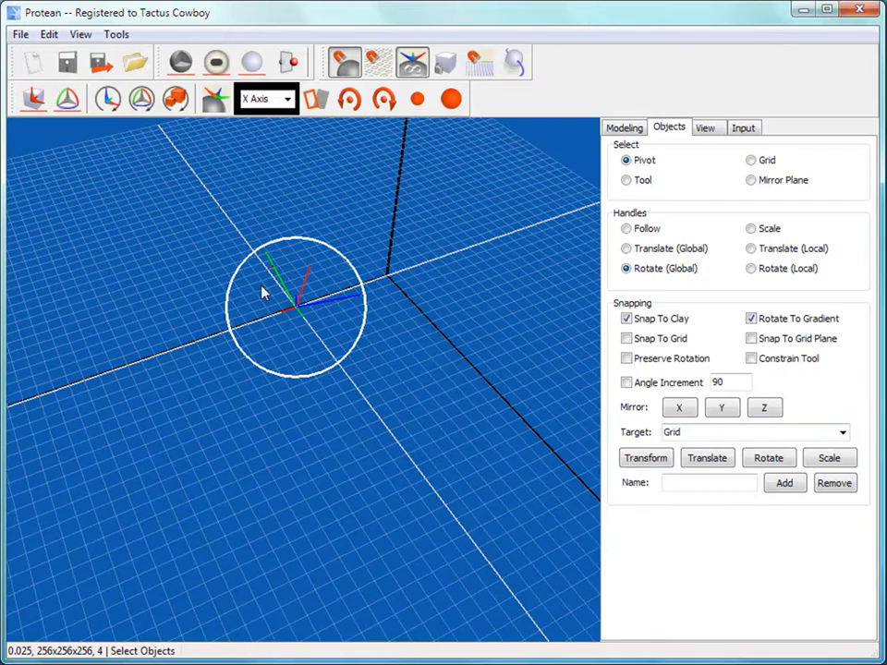
middle_click_drag(345, 386, 397, 391)
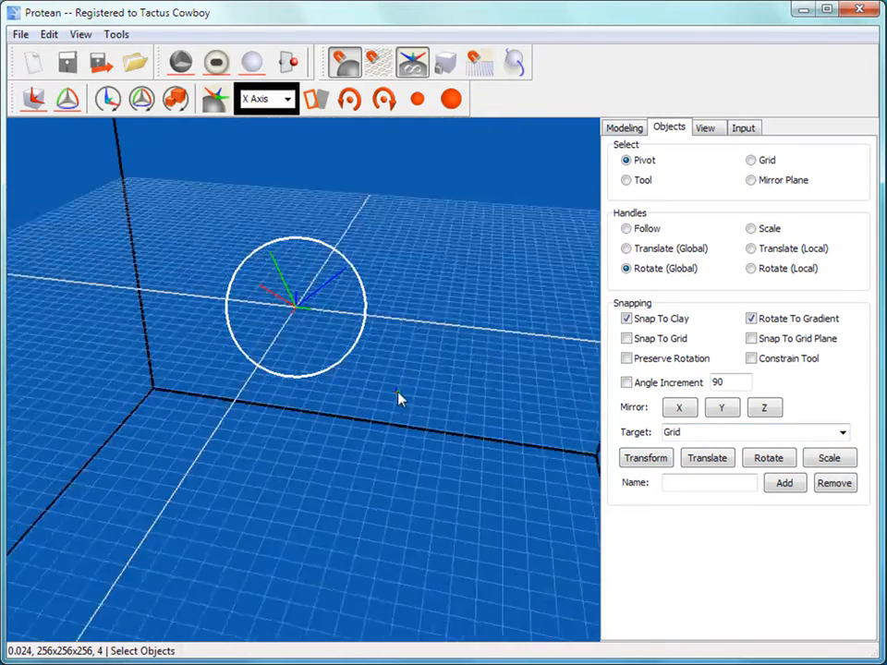
scroll(411, 382, "down", 5)
middle_click_drag(439, 443, 432, 355)
scroll(330, 398, "up", 4)
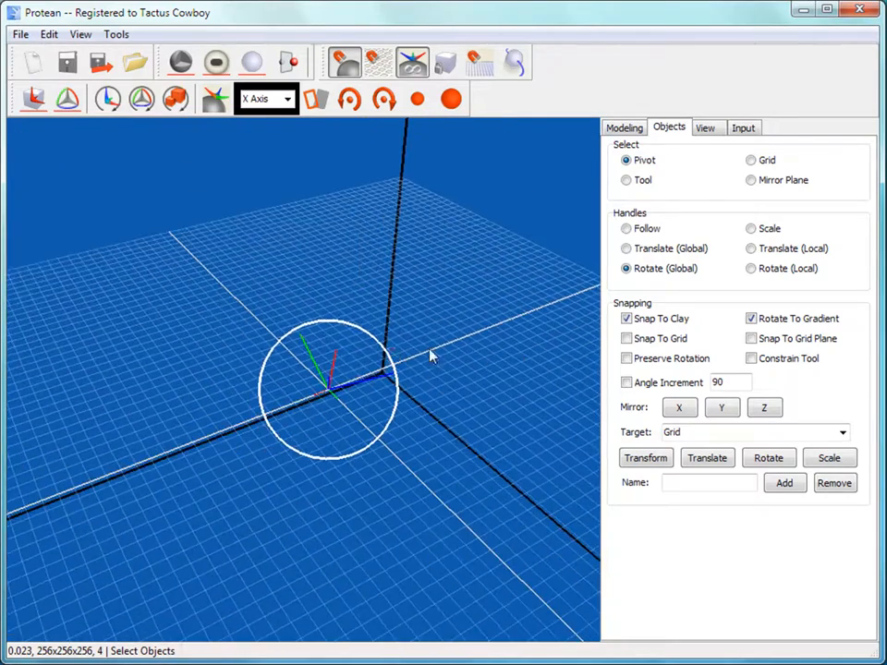
left_click(150, 107)
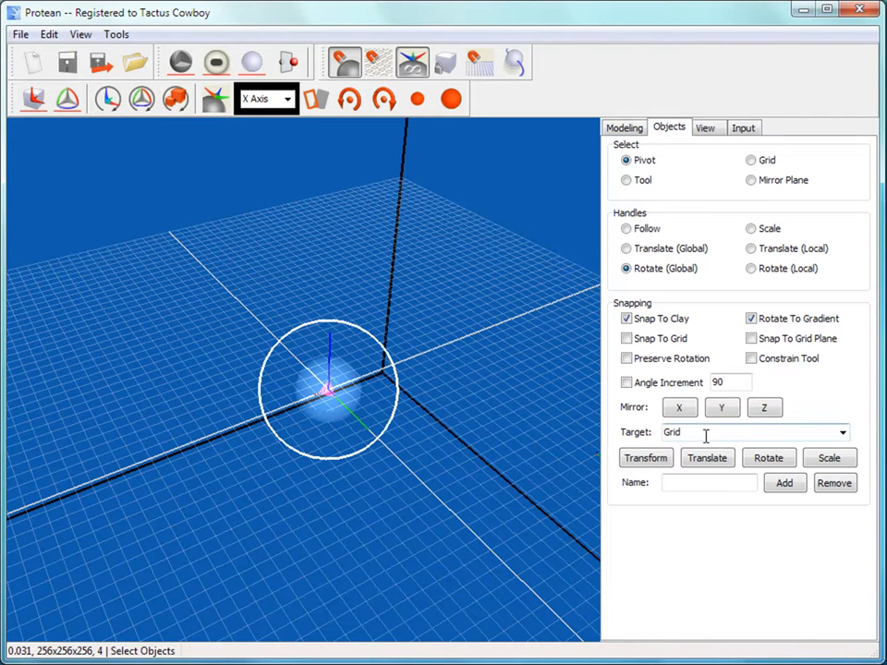
Raise the pivot well above the grid along the vertical axis and translate it back to the Grid target
left_click_drag(341, 362, 337, 146)
middle_click_drag(232, 484, 280, 443)
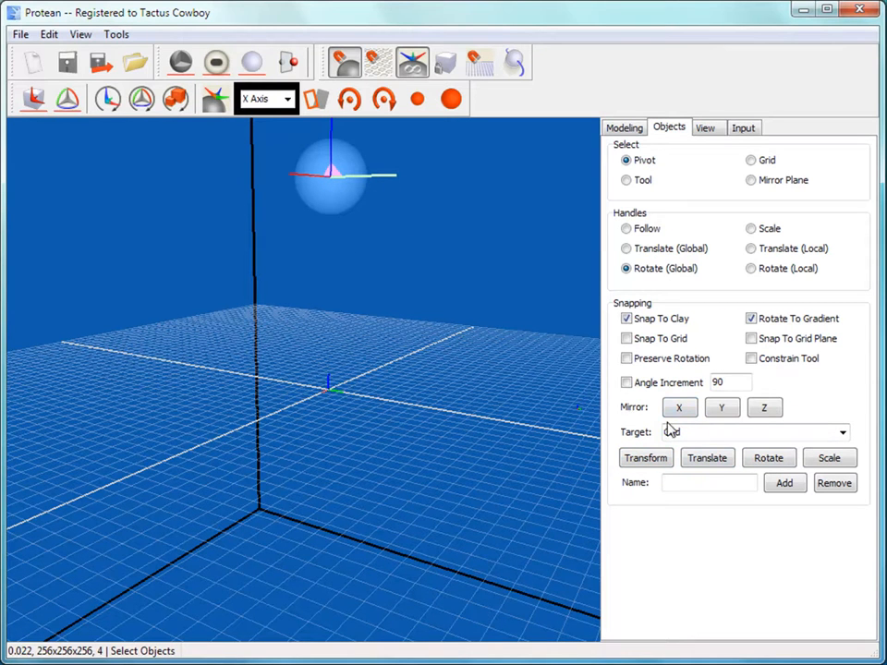
left_click(706, 457)
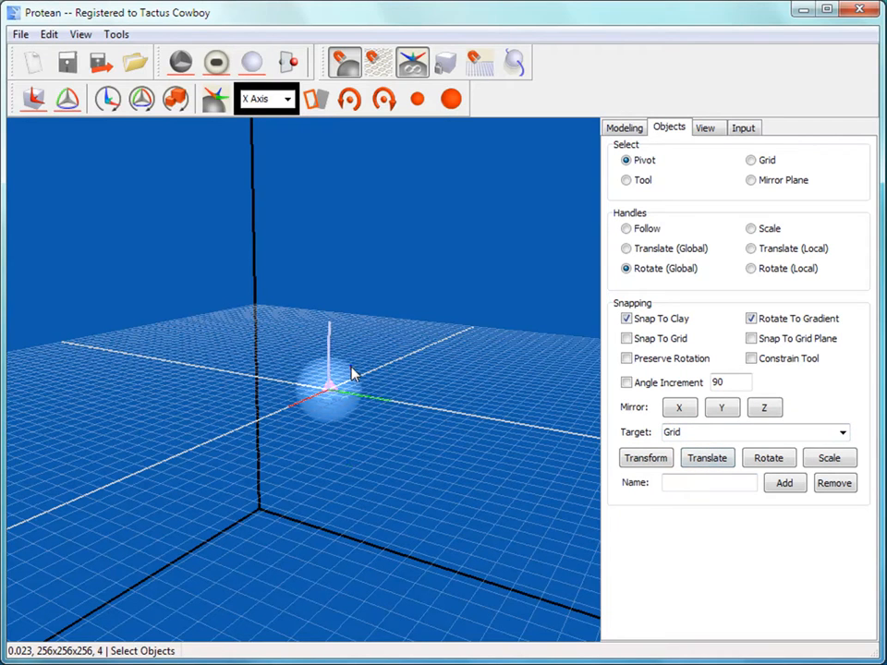
Transform the pivot to match the Grid target and view it from a higher angle
left_click(652, 458)
middle_click_drag(404, 415, 445, 498)
Examine the available snapping targets and the controls for applying, adding and removing them, keeping Grid as the target
left_click(841, 434)
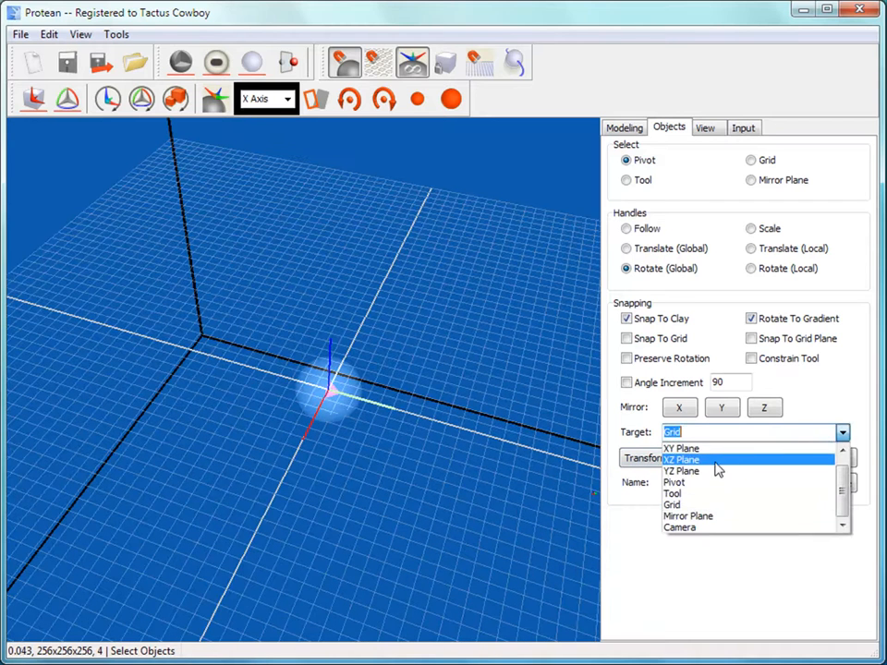
left_click_drag(851, 486, 836, 459)
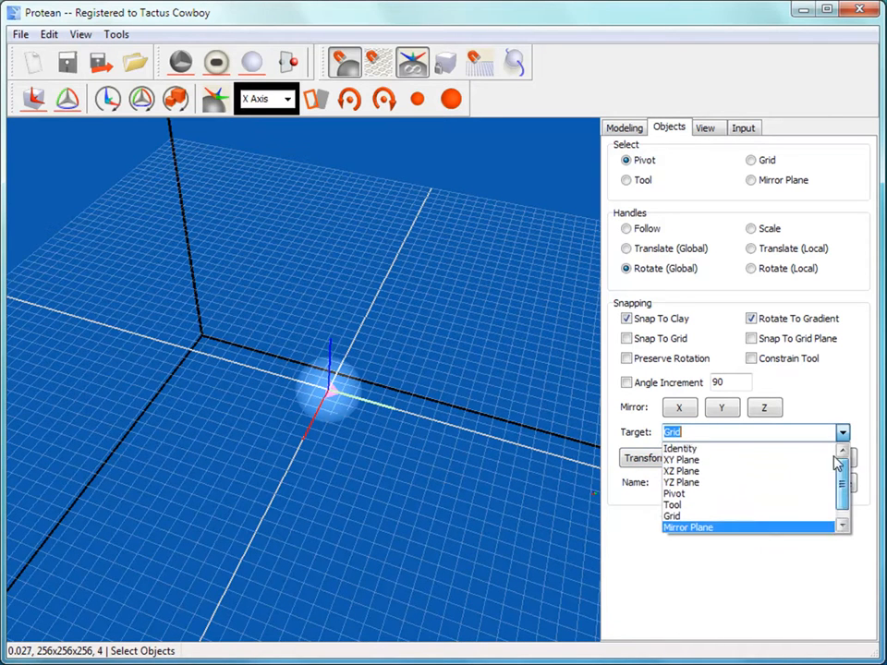
left_click(839, 434)
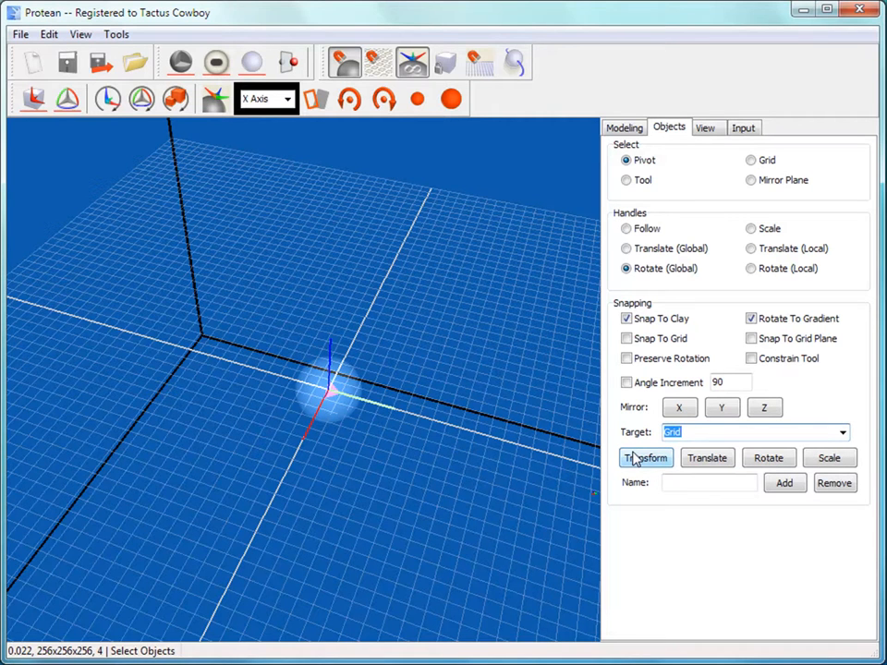
left_click(670, 484)
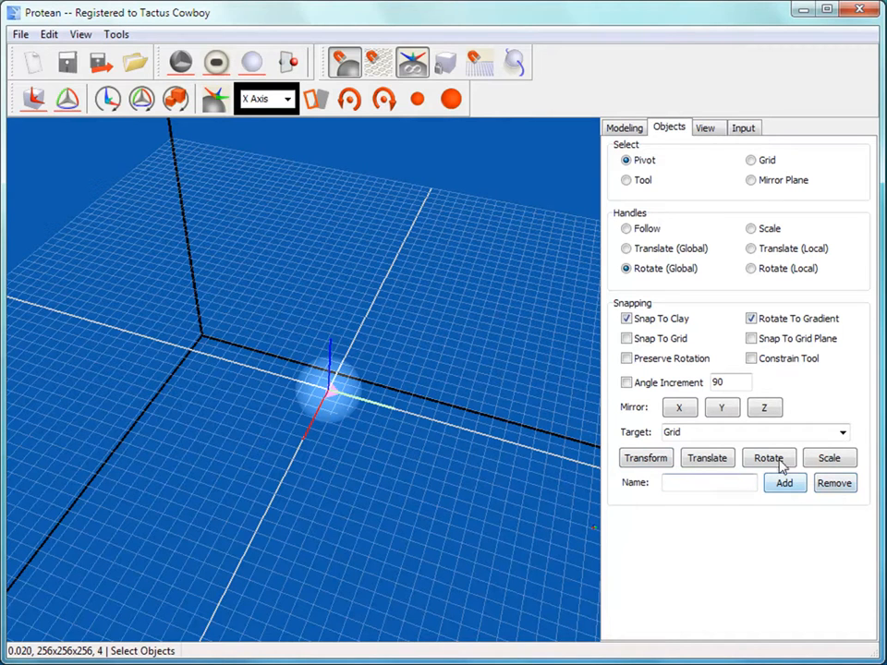
left_click(841, 432)
left_click(842, 434)
left_click(746, 481)
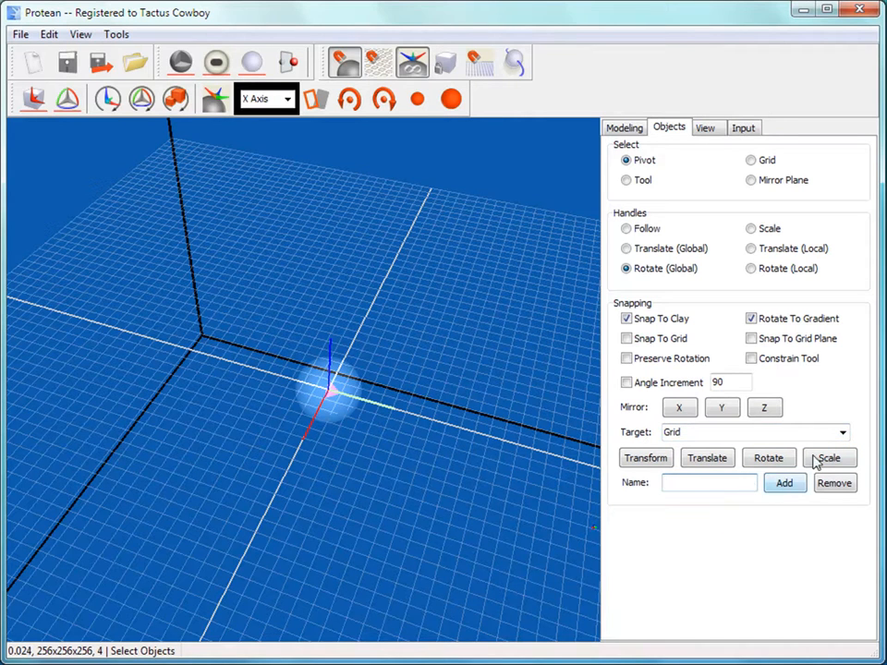
left_click(838, 435)
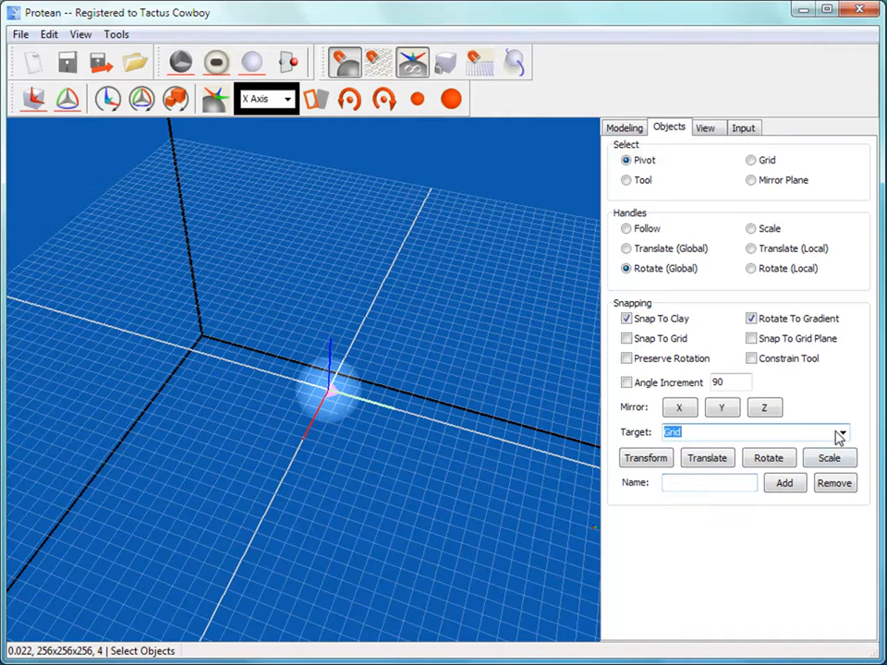
Try orbiting the camera with Free Rotate, and return it to Vertical Rotate (Z)
left_click(705, 128)
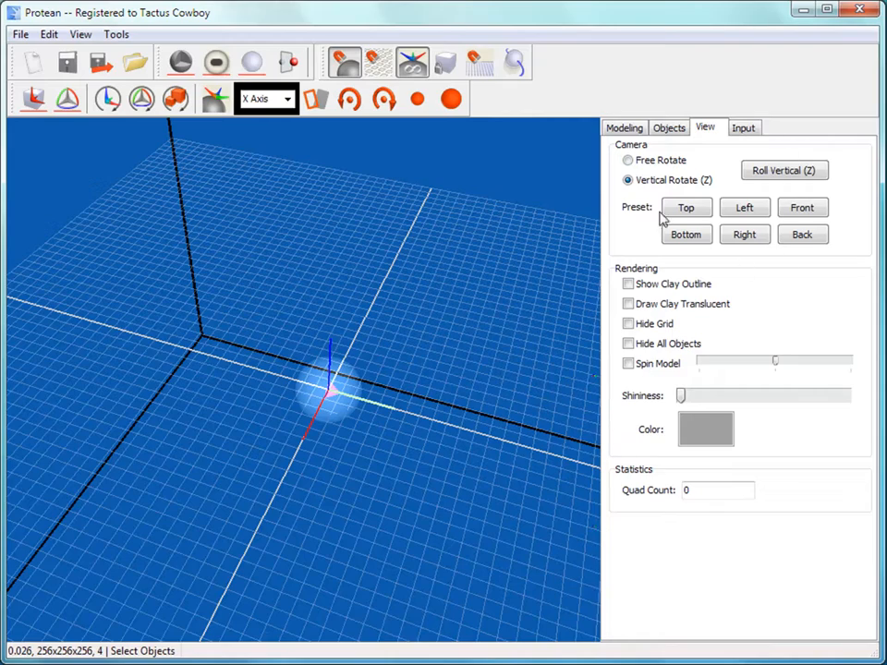
left_click_drag(517, 351, 474, 318)
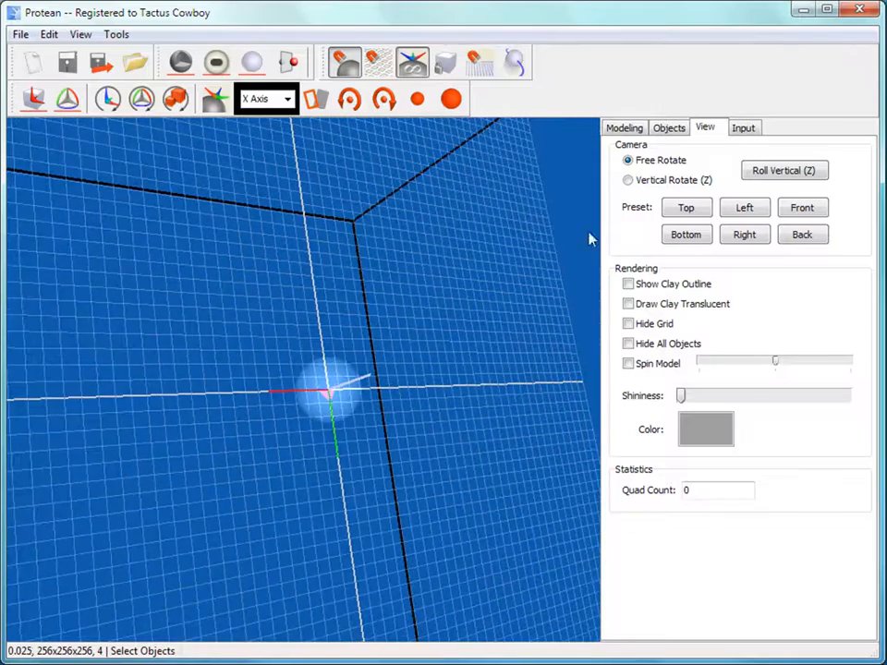
left_click(628, 180)
left_click_drag(398, 479, 497, 272)
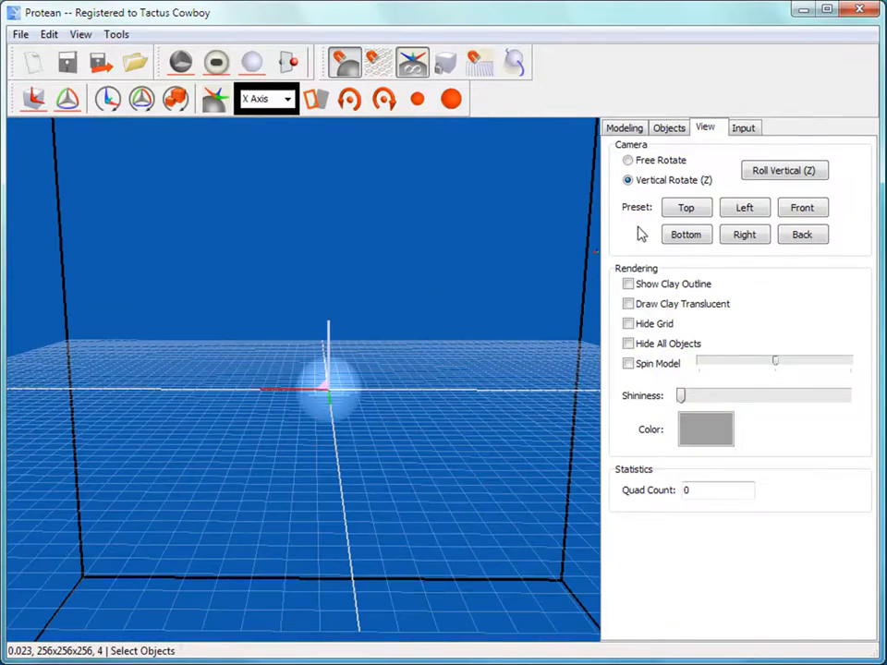
View the volume through the Top, Left and Bottom camera presets, and return to an angled view above the grid
left_click(689, 207)
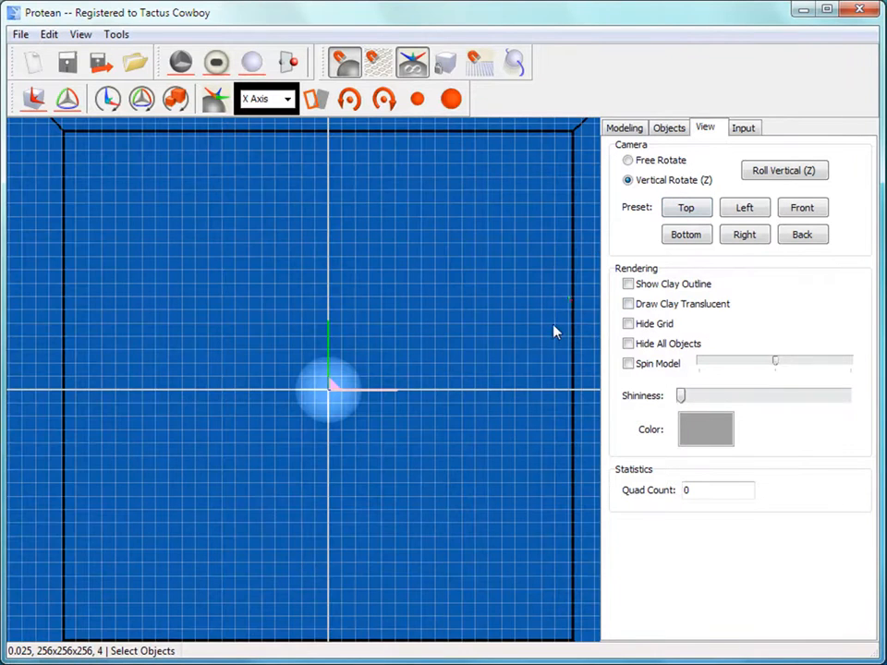
scroll(555, 333, "down", 3)
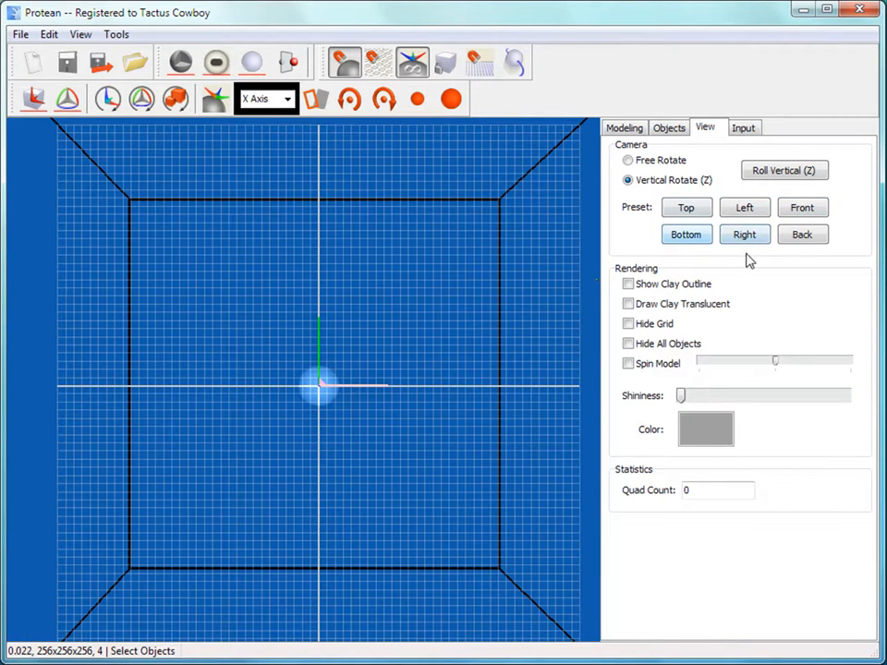
left_click(702, 236)
left_click(743, 214)
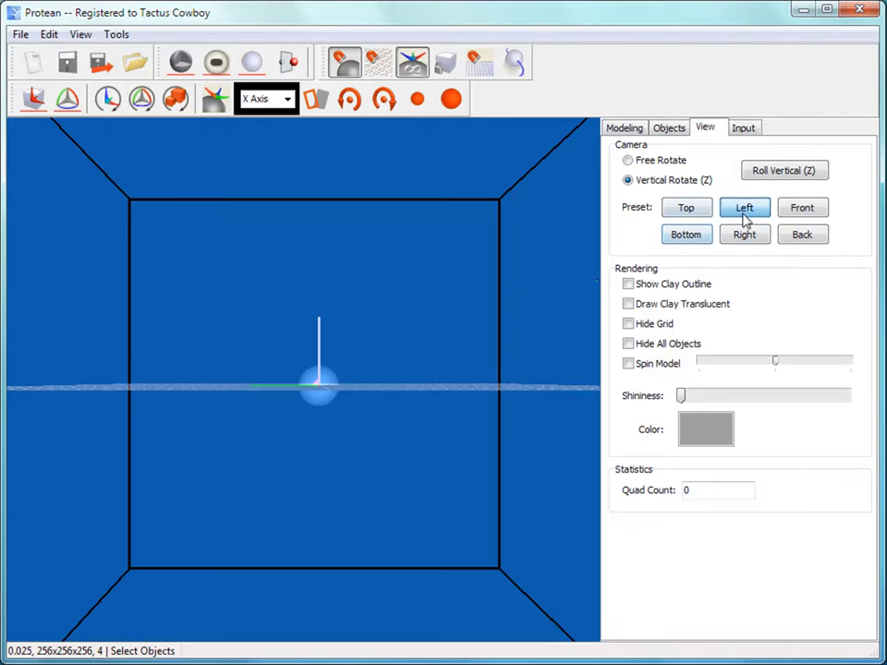
left_click(685, 234)
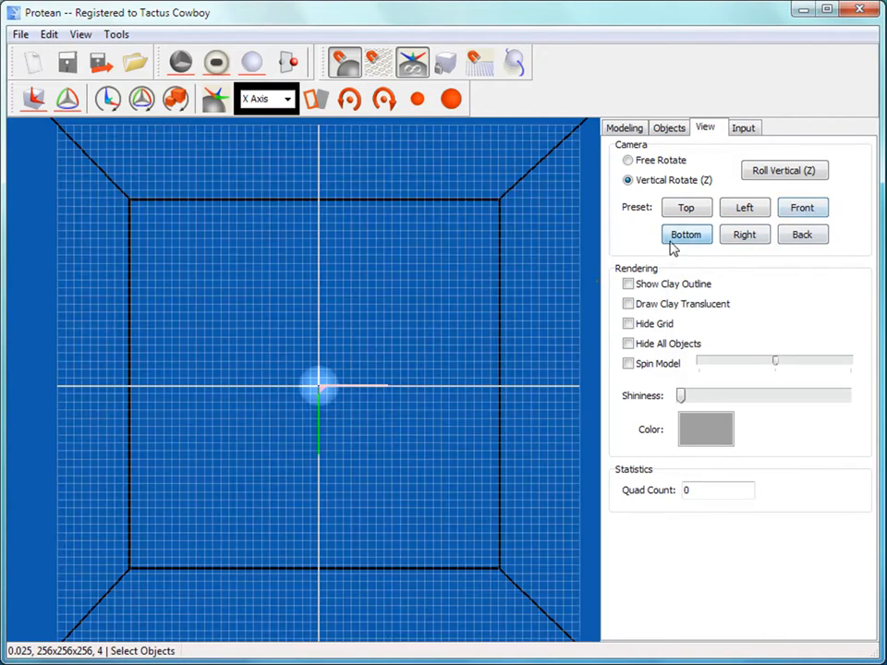
left_click_drag(385, 362, 452, 434)
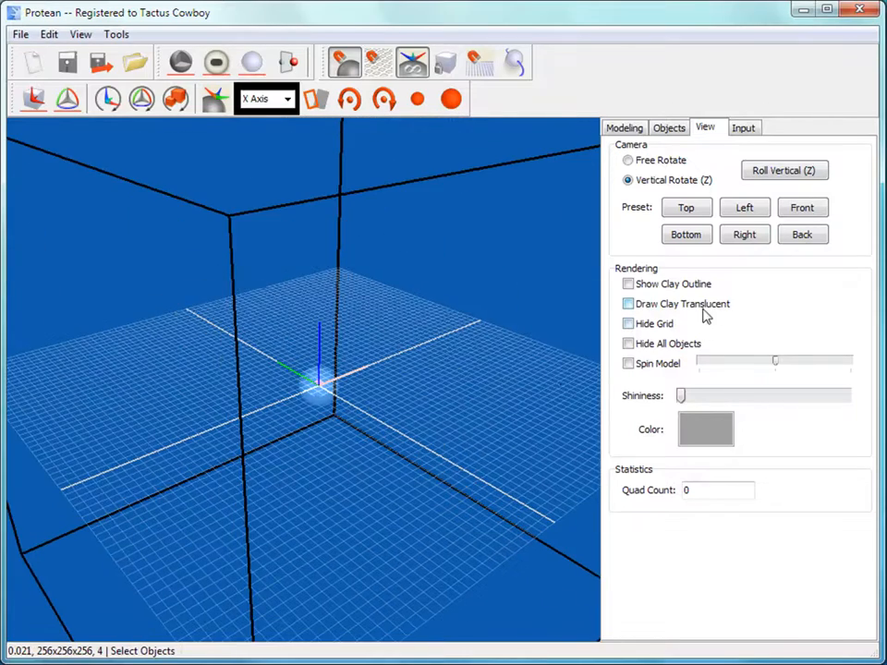
left_click_drag(455, 343, 453, 263)
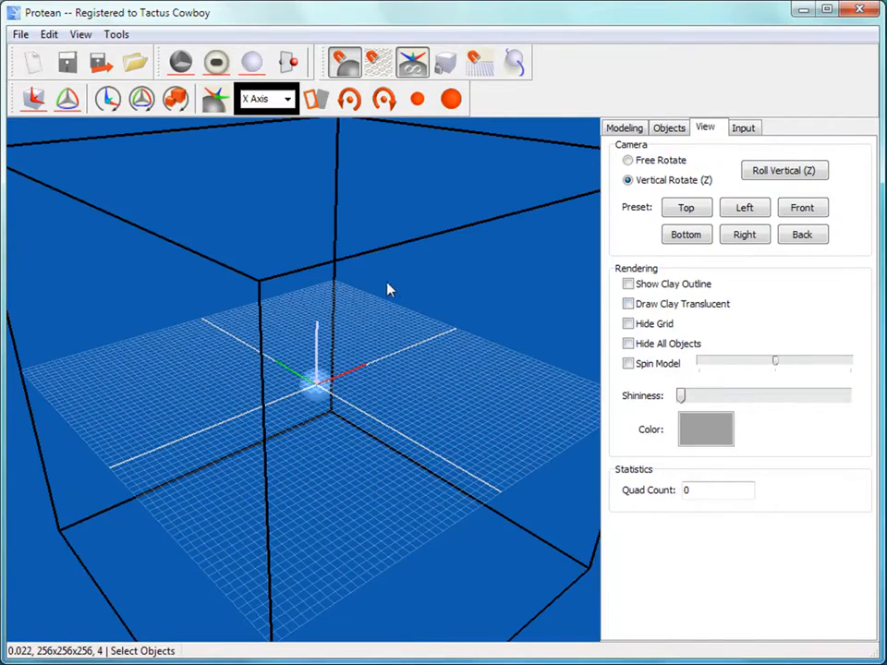
left_click_drag(421, 362, 411, 328)
Use the Add operation with the Sphere shape to build a lump of overlapping clay around the grid centre, plus a separate small blob
left_click(619, 128)
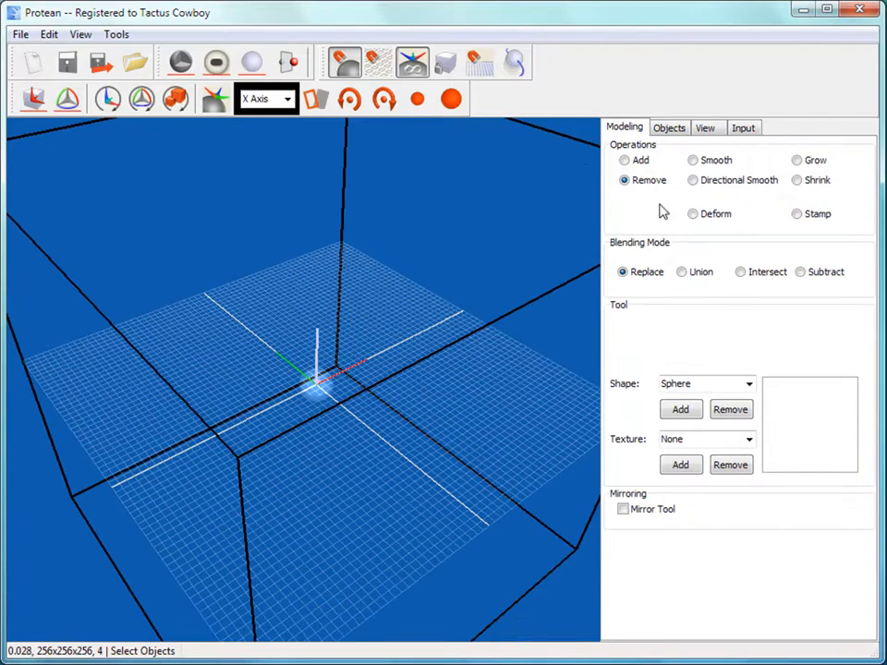
left_click(633, 163)
scroll(360, 365, "up", 4)
left_click(342, 386)
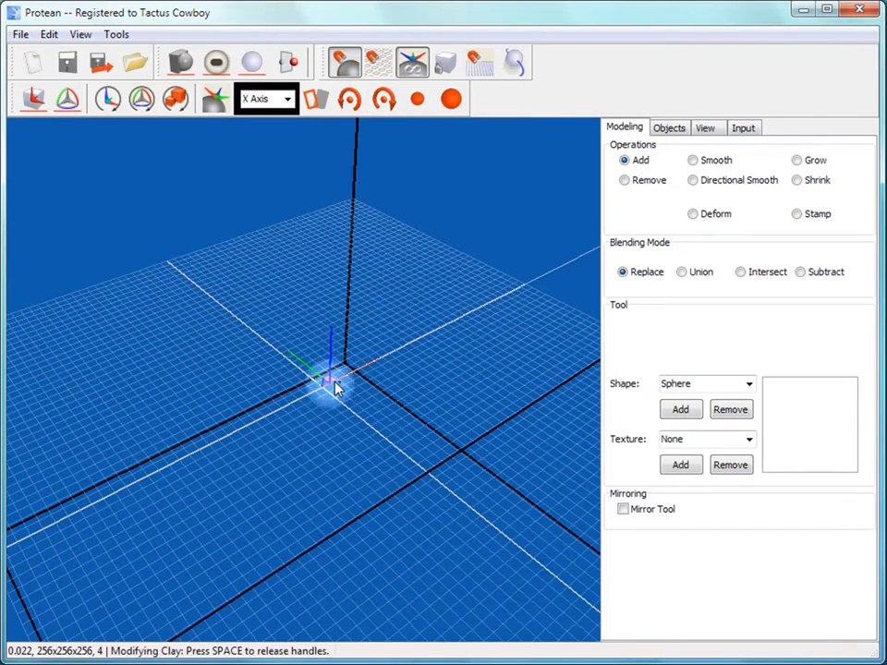
key("space")
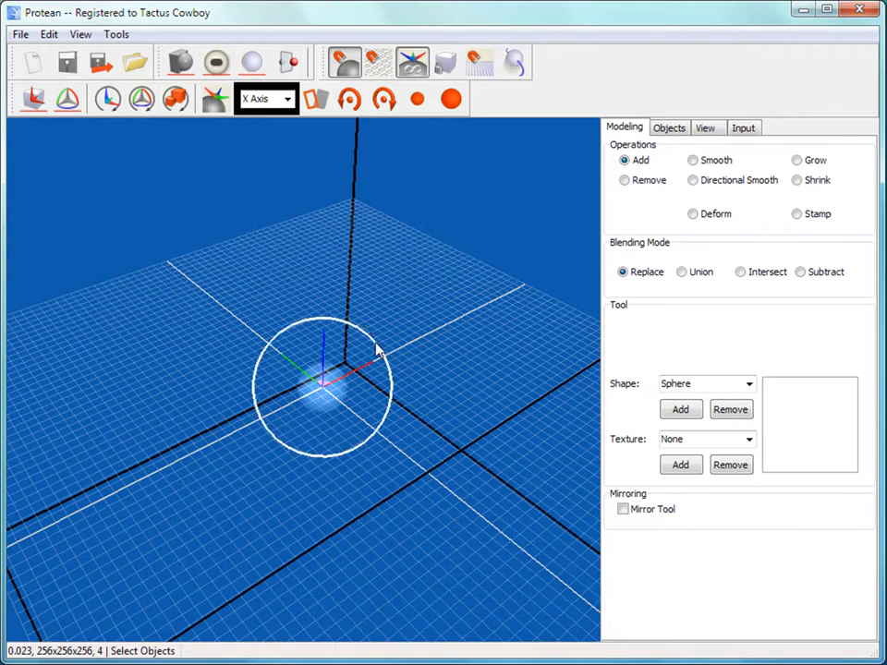
left_click(320, 393)
mouse_move(331, 371)
left_mouse_down()
mouse_move(336, 396)
mouse_move(306, 368)
mouse_move(298, 388)
mouse_move(352, 398)
mouse_move(362, 371)
left_mouse_up()
middle_click_drag(362, 371, 358, 395)
mouse_move(358, 394)
left_mouse_down()
mouse_move(348, 397)
mouse_move(323, 362)
left_mouse_up()
middle_click_drag(323, 363, 459, 431)
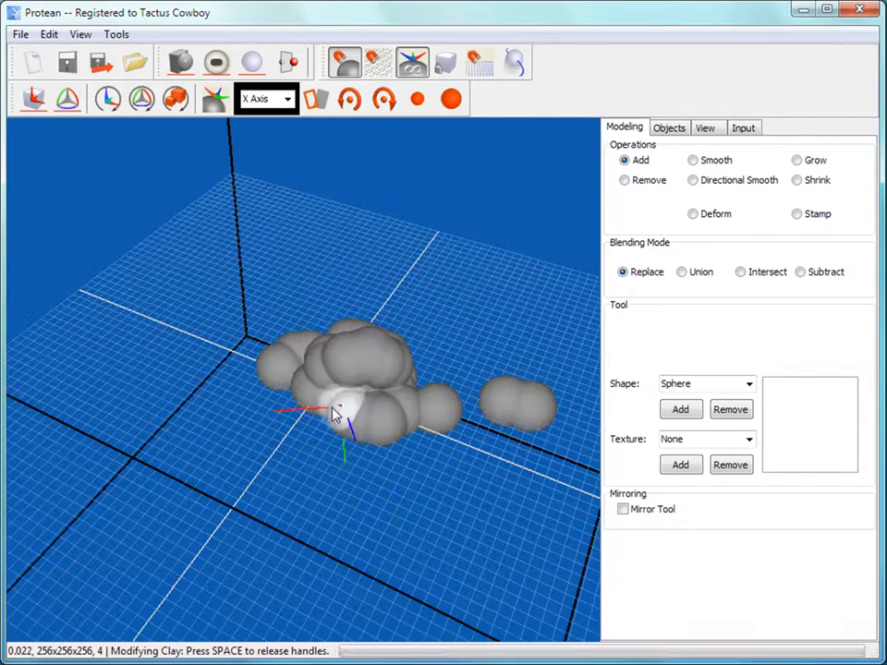
middle_click_drag(383, 418, 311, 382)
Turn on Show Clay Outline and view the outlined clay from another side
left_click(699, 130)
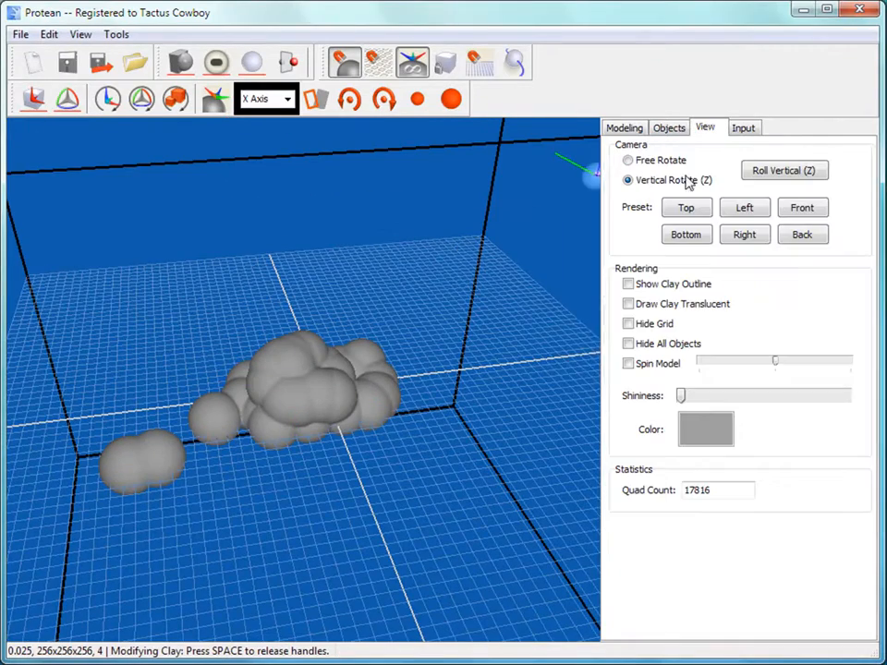
left_click(641, 288)
middle_click_drag(277, 503, 471, 501)
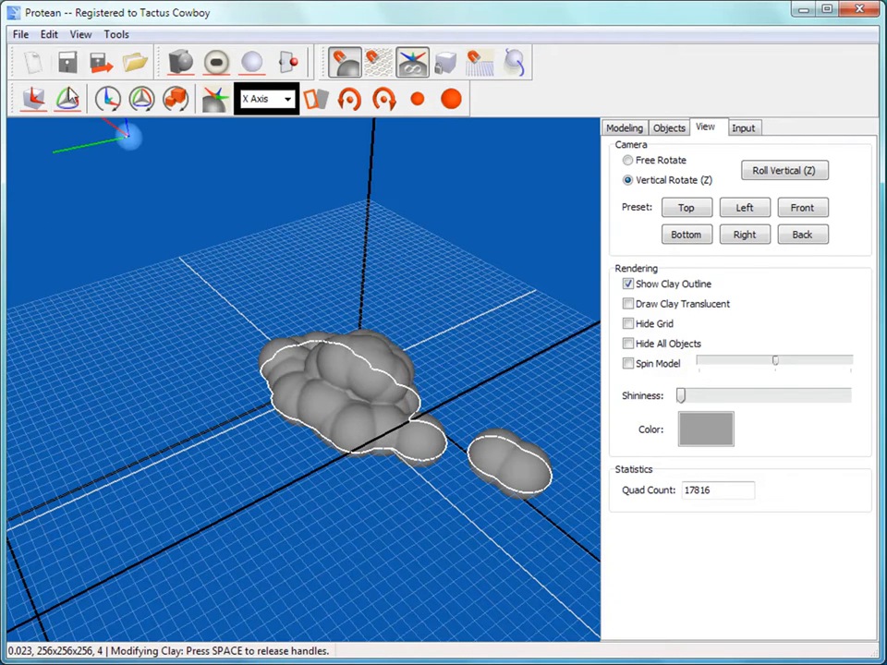
Select the grid as the active object and shift it vertically through the clay to move the outline
left_click(34, 98)
left_click(96, 205)
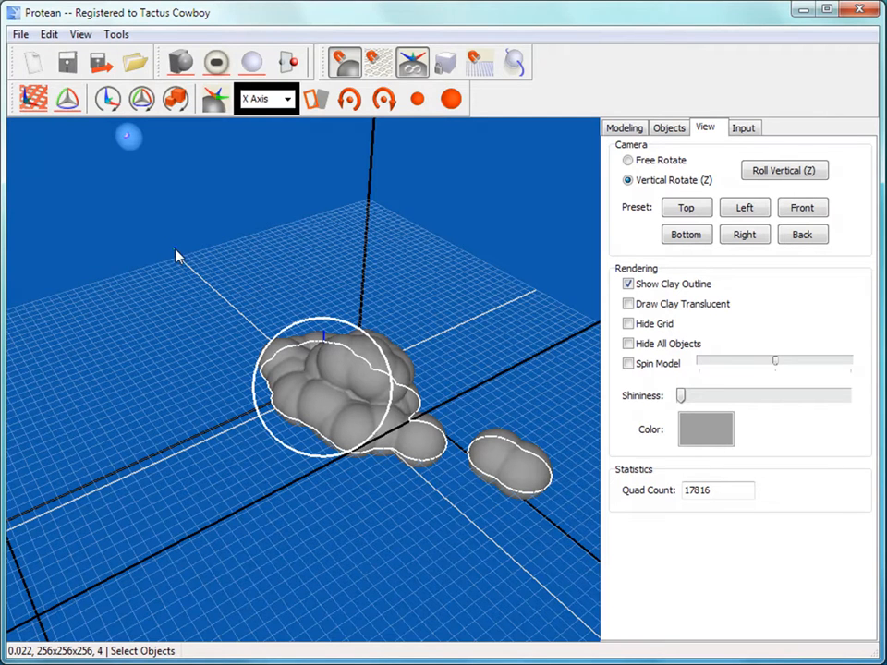
mouse_move(323, 354)
left_mouse_down()
mouse_move(331, 301)
mouse_move(326, 392)
mouse_move(329, 323)
mouse_move(326, 351)
mouse_move(365, 383)
mouse_move(399, 477)
mouse_move(334, 342)
left_mouse_up()
key("space")
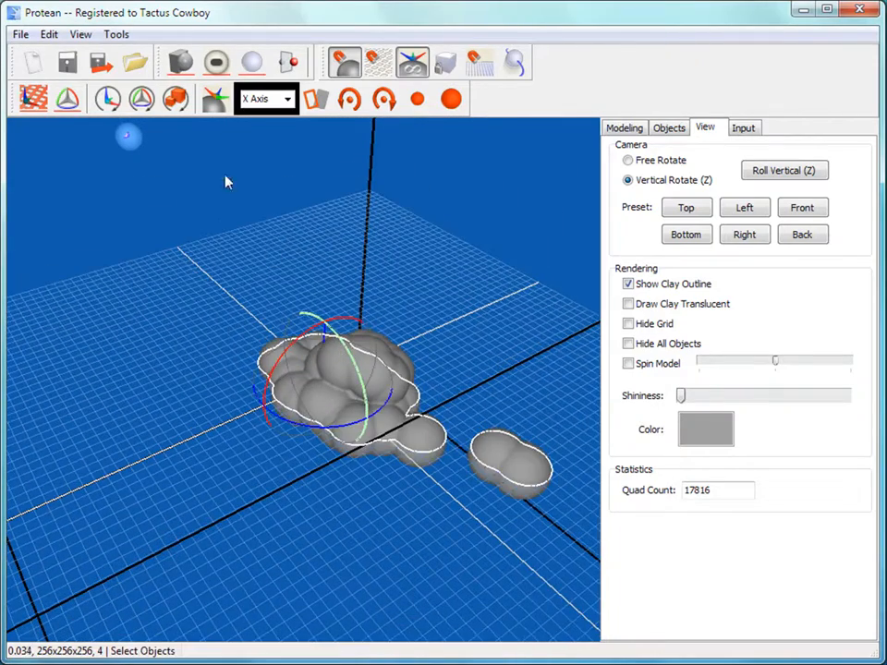
Make the pivot the active object again and turn off Show Clay Outline
left_click(26, 98)
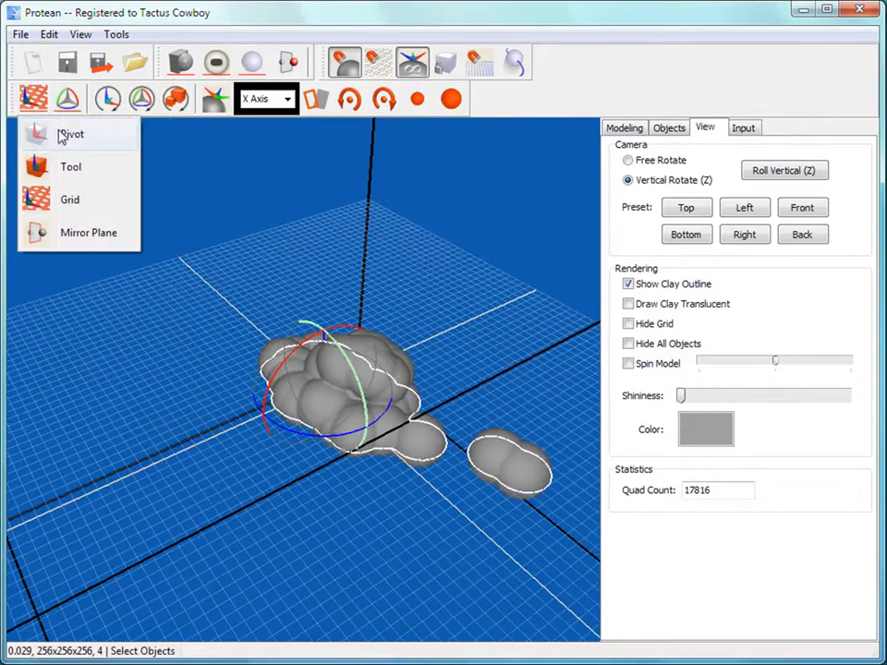
left_click(63, 136)
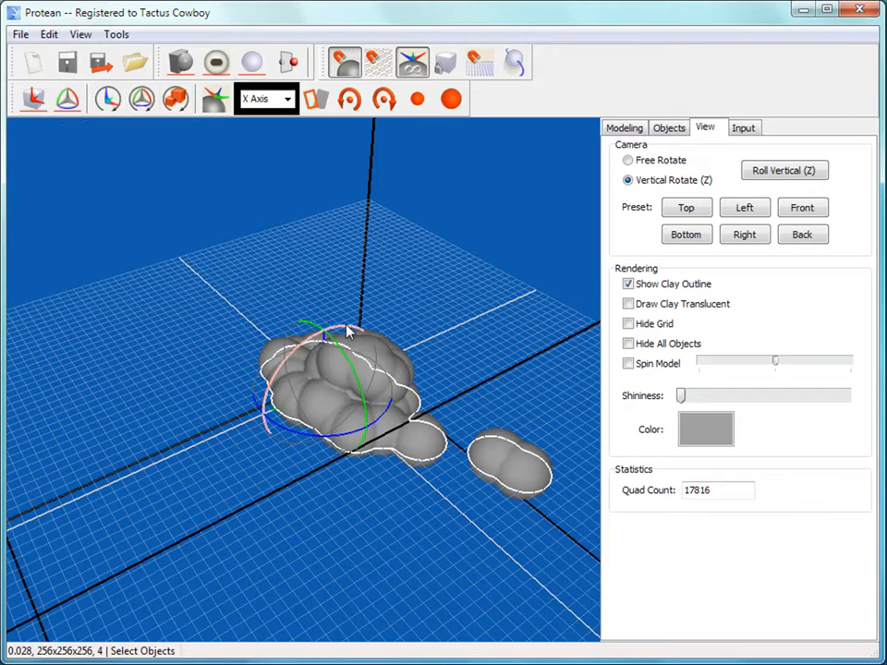
left_click(627, 285)
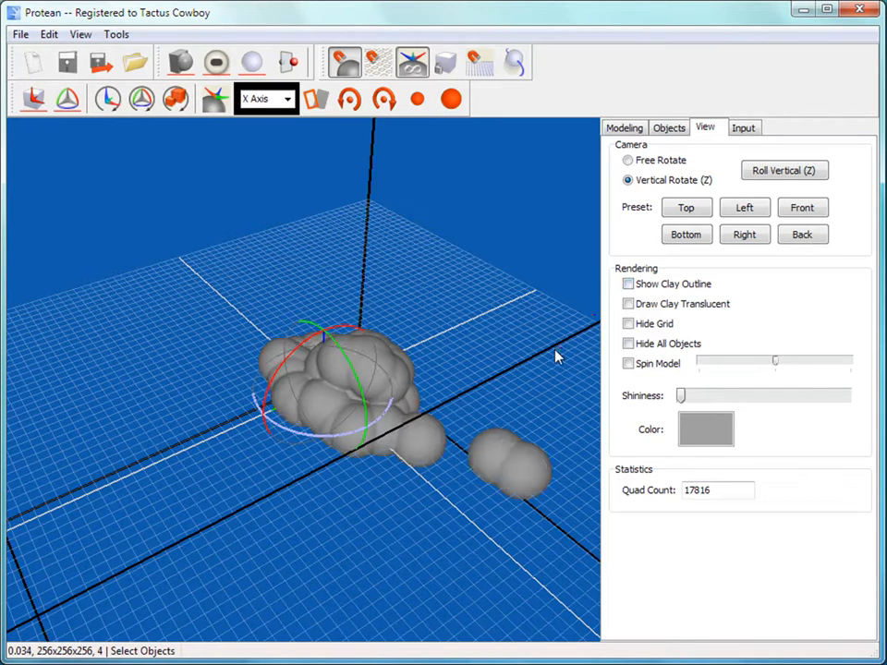
Turn on Draw Clay Translucent and move the pivot from inside the clay to beside it while viewing from several angles
left_click(628, 304)
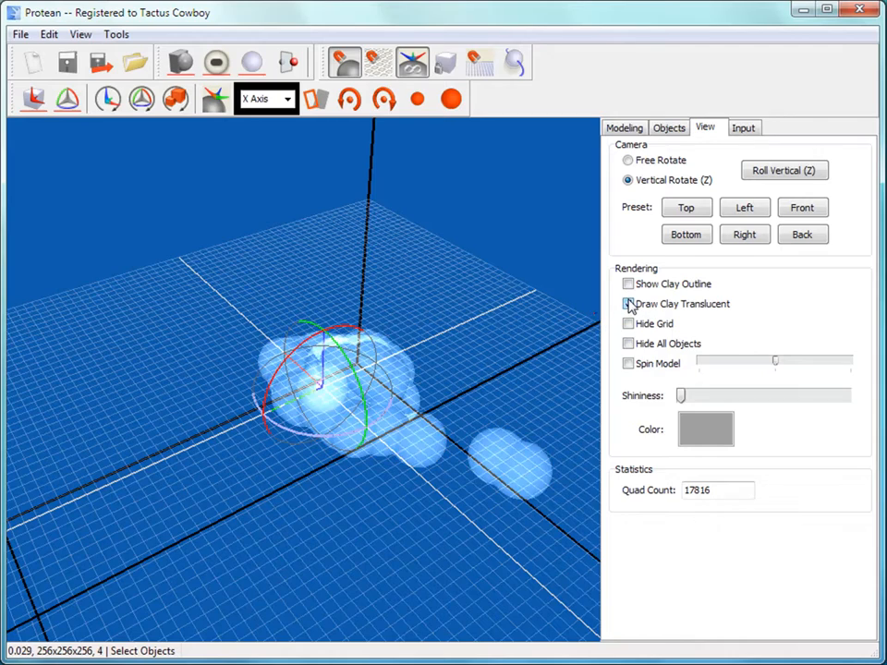
mouse_move(297, 471)
middle_mouse_down()
mouse_move(364, 480)
mouse_move(402, 402)
middle_mouse_up()
scroll(400, 405, "up", 1)
scroll(399, 425, "down", 1)
key("space")
key("space")
middle_click_drag(335, 520, 296, 513)
middle_click_drag(369, 514, 205, 452)
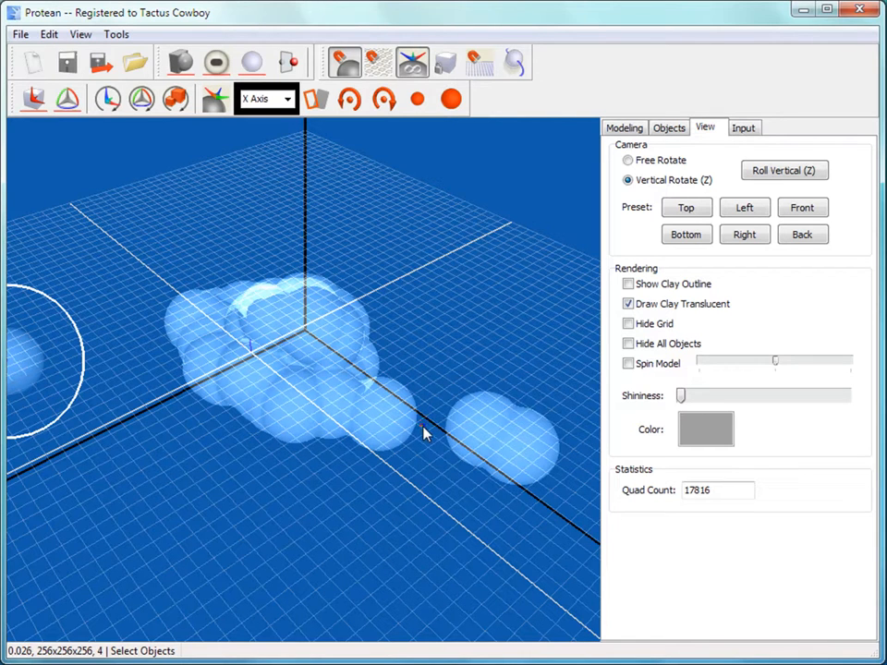
Switch between solid and translucent clay to compare them, leaving Draw Clay Translucent off
left_click(647, 312)
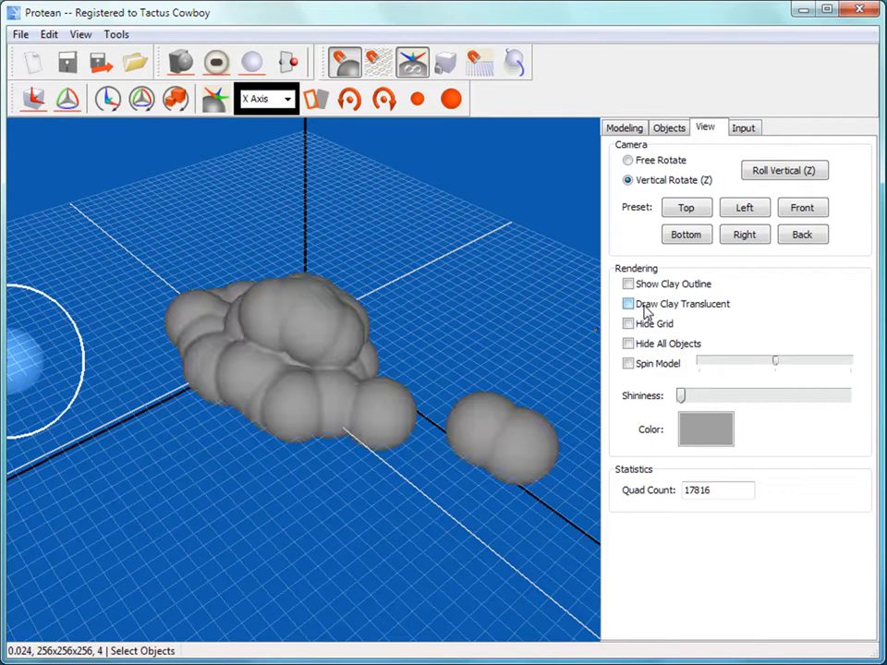
left_click(646, 307)
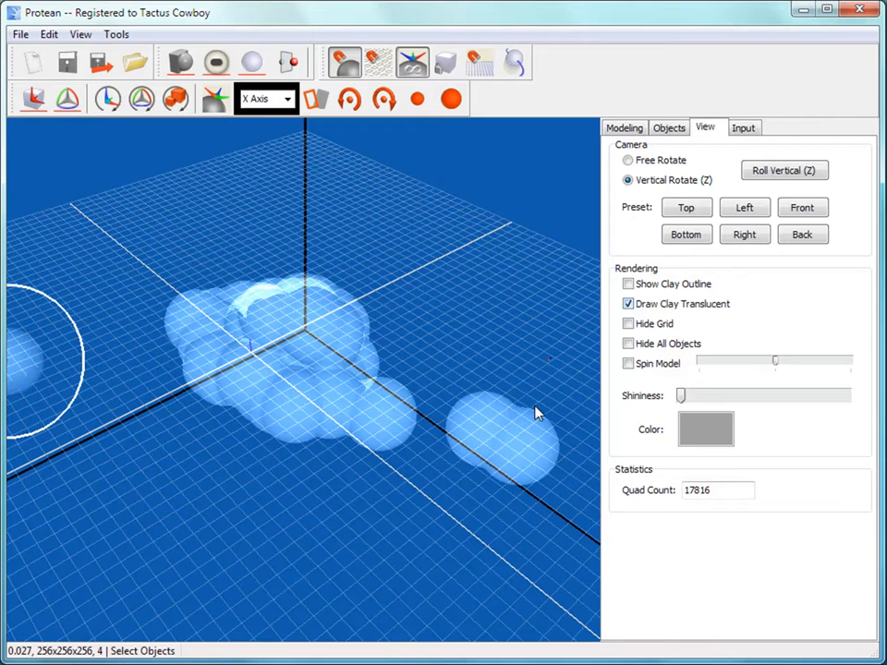
left_click(673, 313)
With the grid hidden, move the pivot onto the nearest sphere of the main clay lump, and show the grid again
left_click(639, 327)
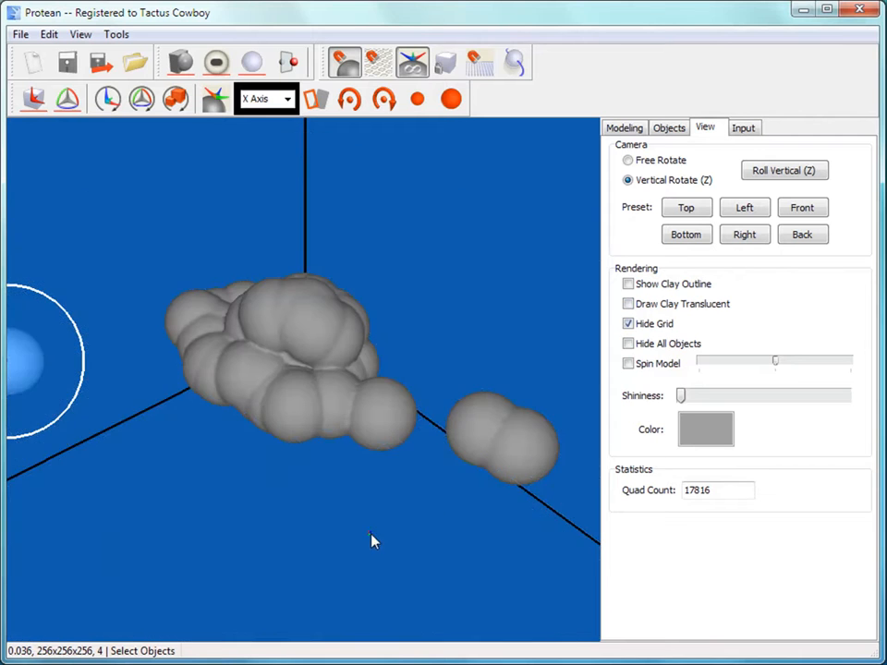
scroll(376, 530, "down", 4)
middle_click_drag(383, 525, 283, 486)
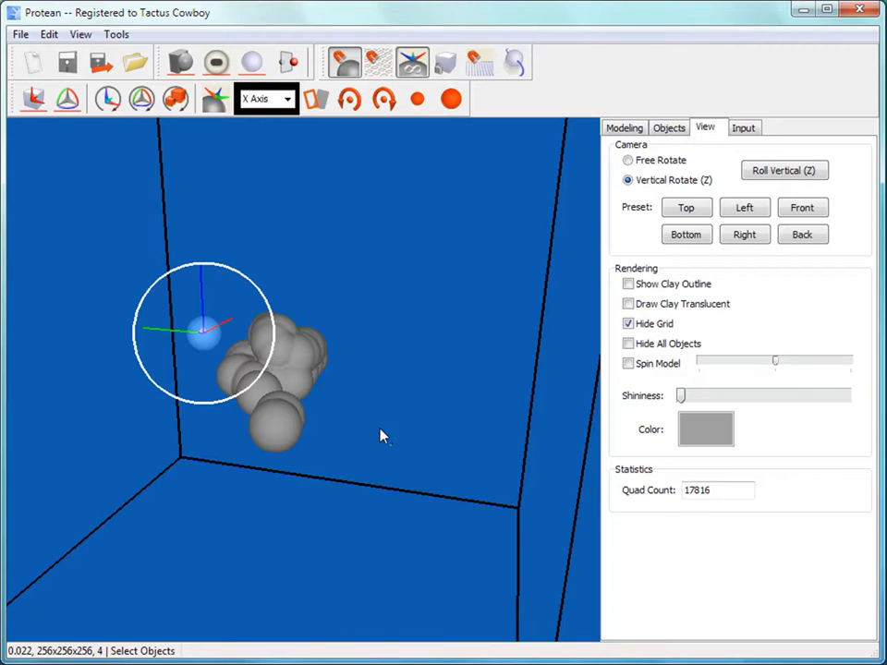
middle_click_drag(307, 417, 323, 388)
left_click_drag(139, 348, 301, 421)
left_click(628, 324)
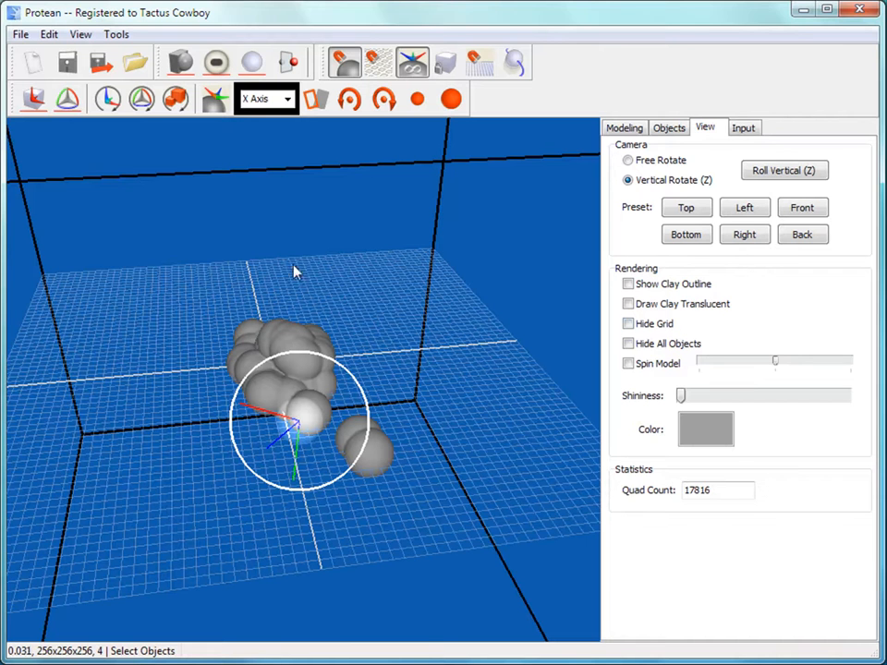
Make the grid the active object, lower it to the floor of the clay volume, and turn on Hide Grid
left_click(34, 99)
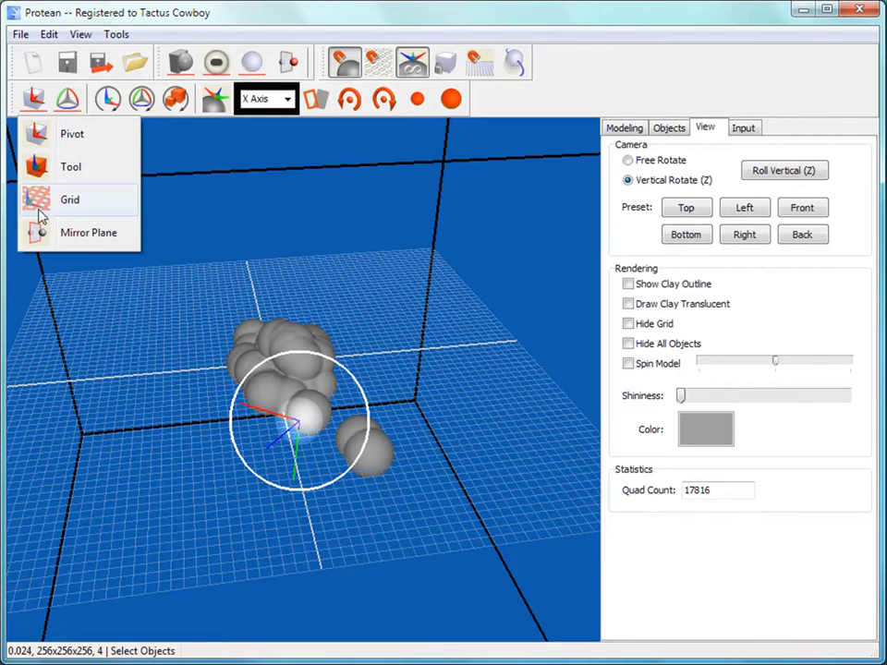
left_click(78, 198)
left_click_drag(268, 305, 258, 496)
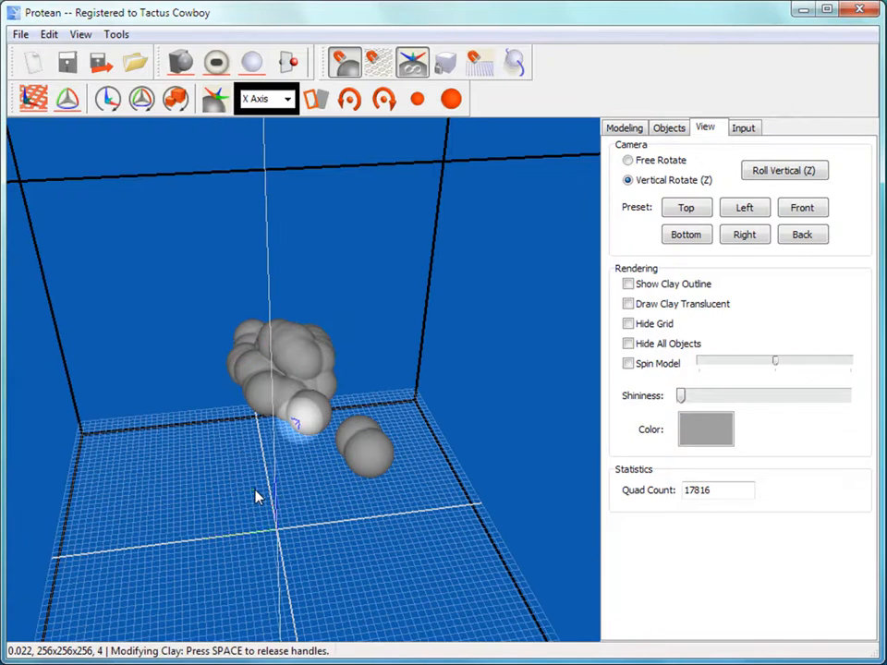
left_click(651, 331)
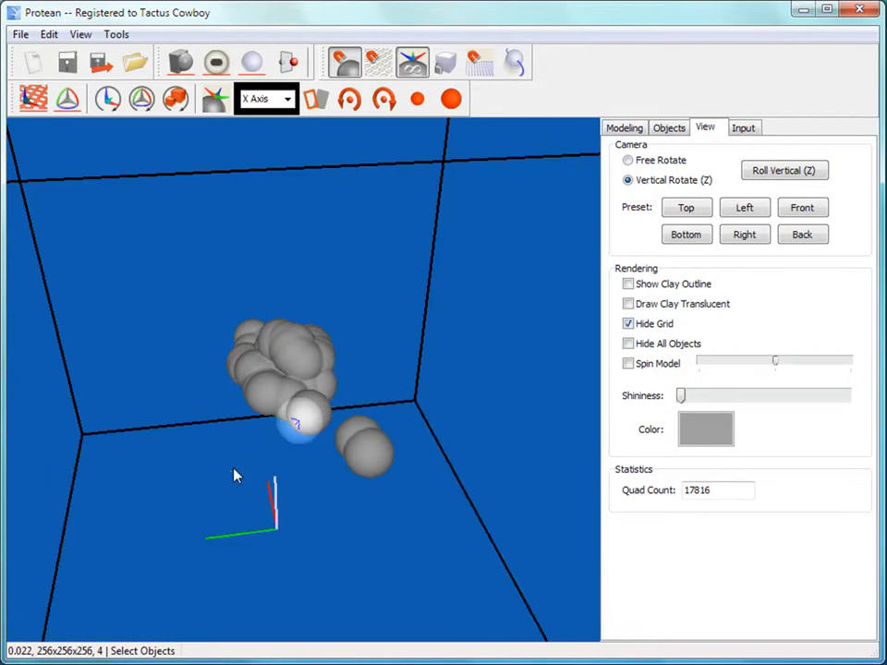
Make the pivot the active object again and view the clay from a lower angle
middle_click_drag(233, 478, 259, 428)
left_click(34, 98)
left_click(52, 133)
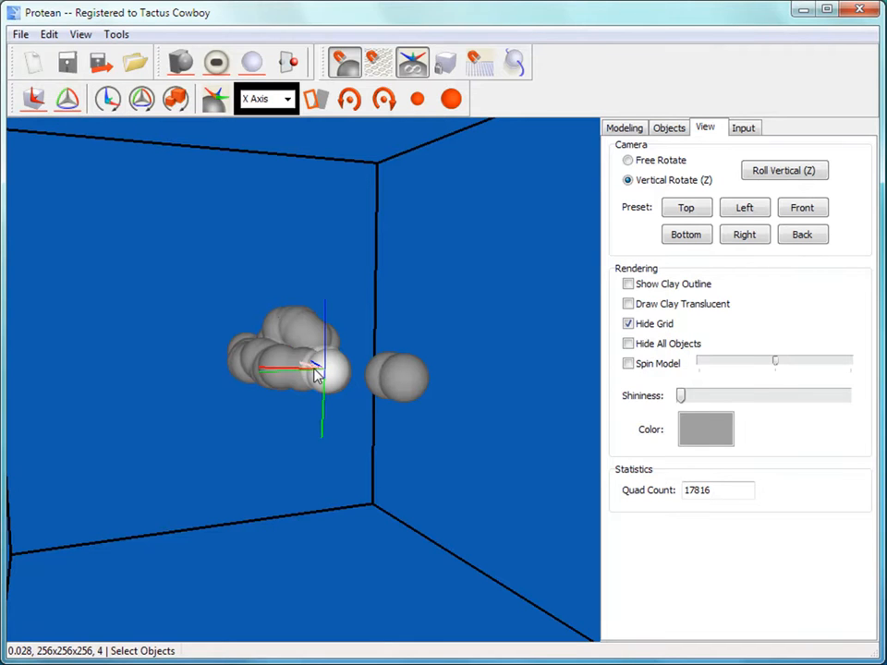
middle_click_drag(327, 369, 333, 393)
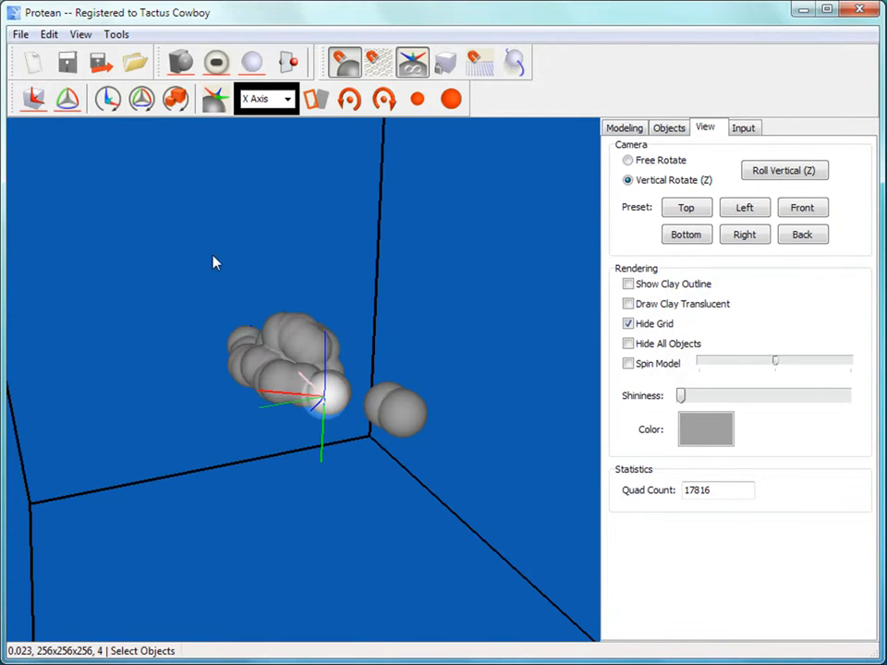
Move the pivot around the clay while viewing from several angles, and release it on the far side of the main lump
key("space")
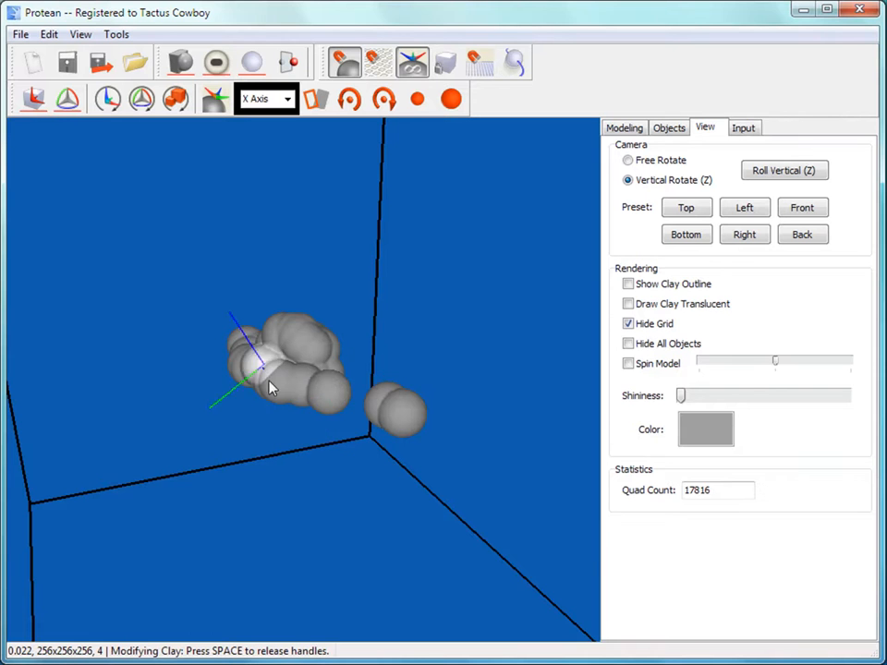
middle_click_drag(334, 395, 310, 283)
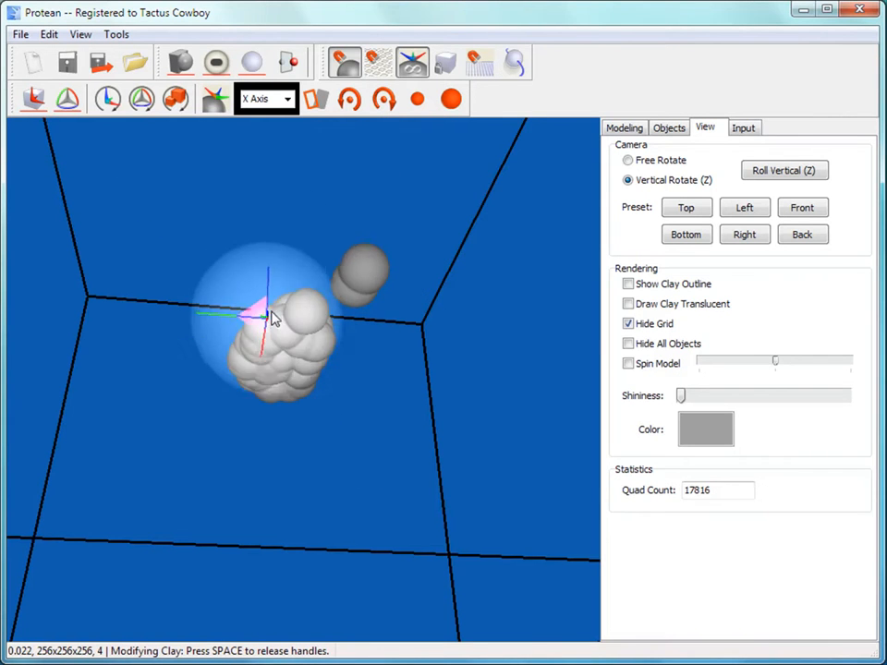
scroll(273, 306, "up", 1)
scroll(272, 314, "down", 1)
scroll(273, 345, "up", 1)
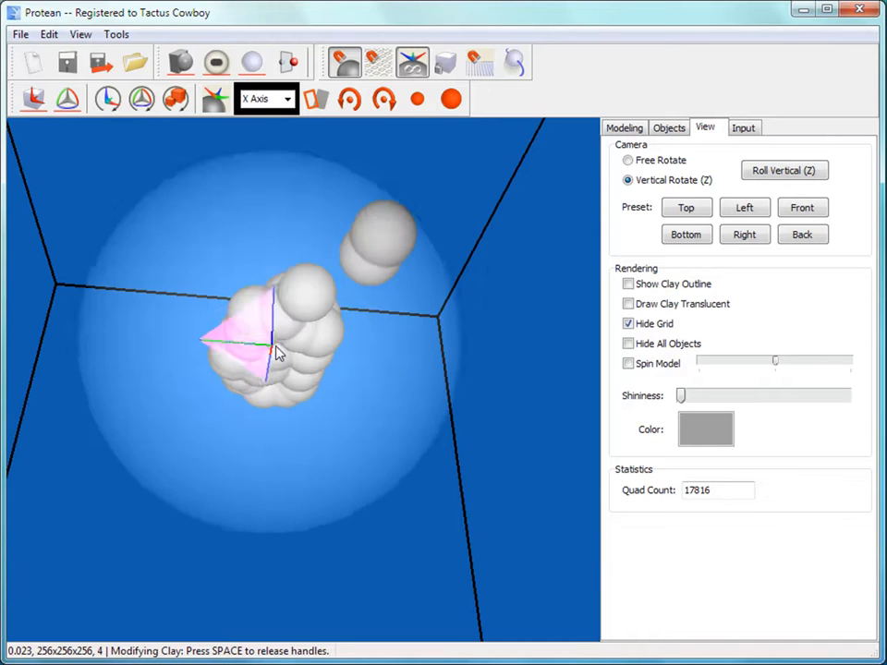
middle_click_drag(274, 197, 396, 356)
mouse_move(241, 357)
middle_mouse_down()
mouse_move(184, 397)
mouse_move(286, 396)
mouse_move(218, 387)
mouse_move(227, 366)
middle_mouse_up()
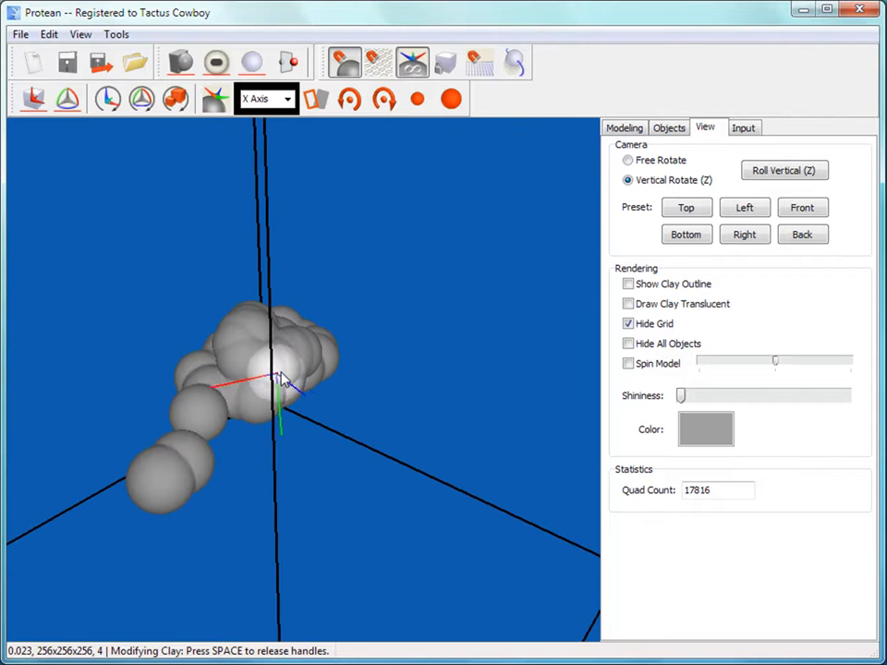
key("space")
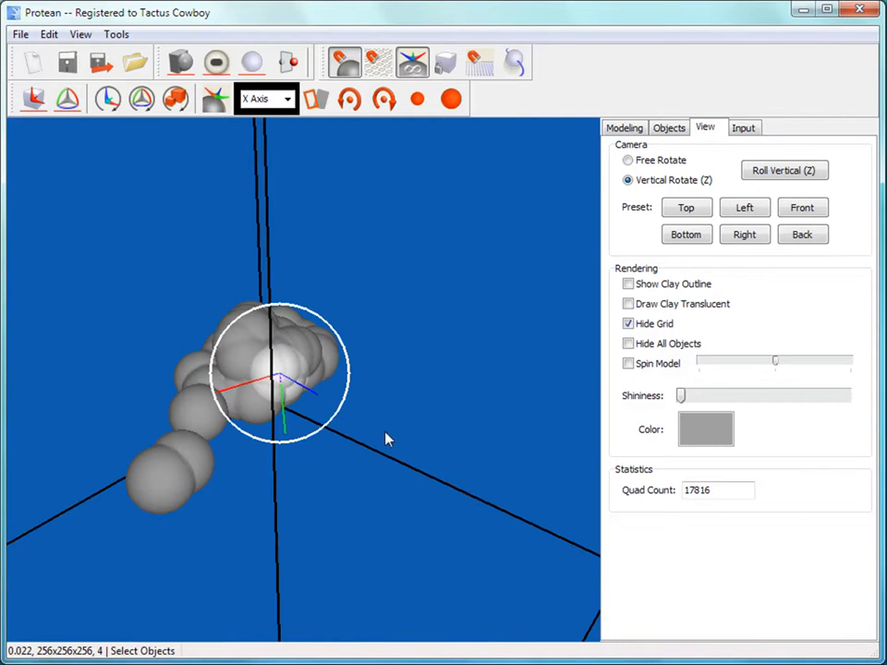
Turn on Hide All Objects and Spin Model, and set the spin speed to the maximum in the positive direction
left_click(629, 343)
middle_click_drag(385, 445, 299, 474)
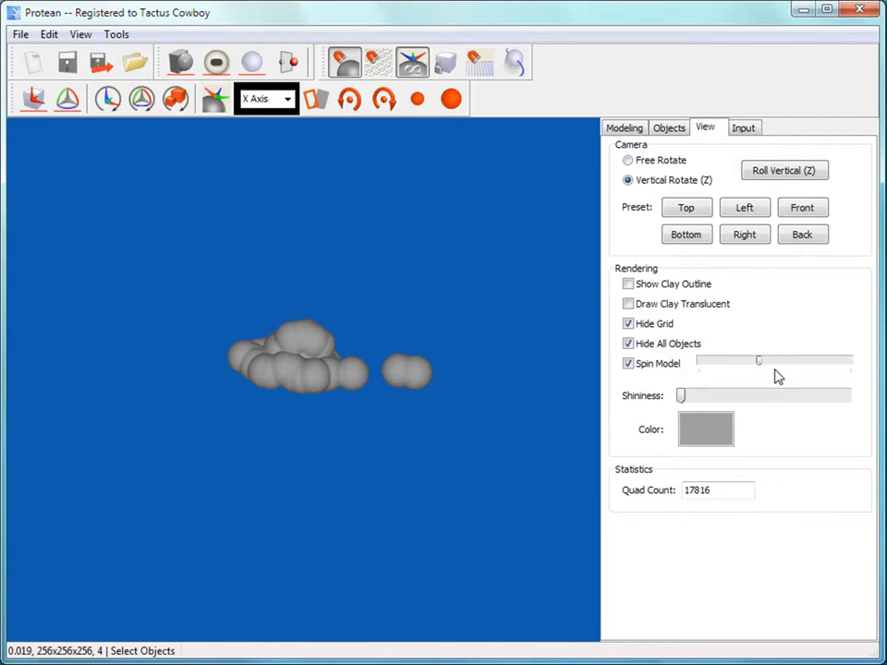
left_click_drag(744, 367, 848, 363)
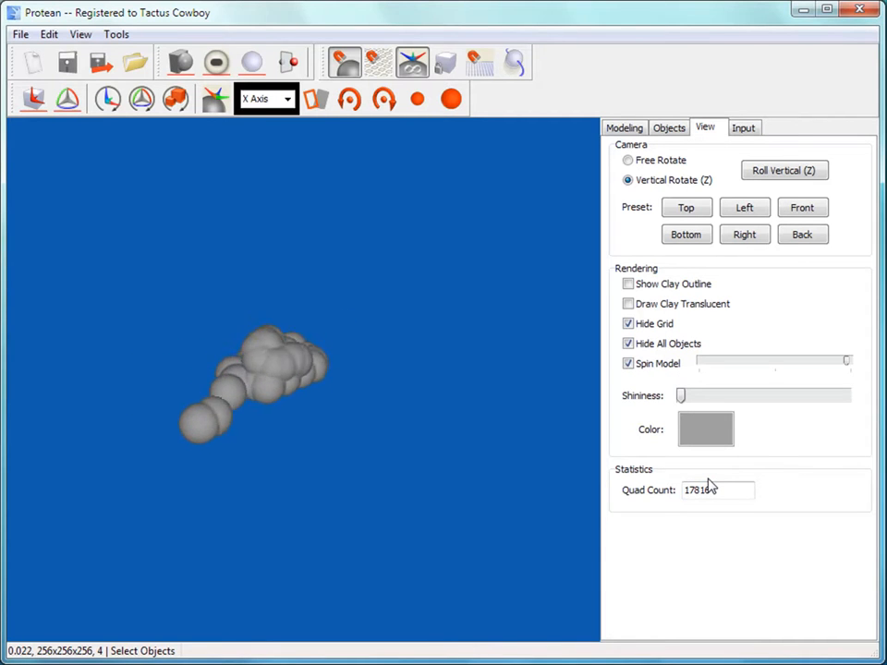
Raise the clay's Shininess to about 80% of its range and change its color to orange (Red 255, Green 128, Blue 0)
left_click_drag(680, 398, 702, 398)
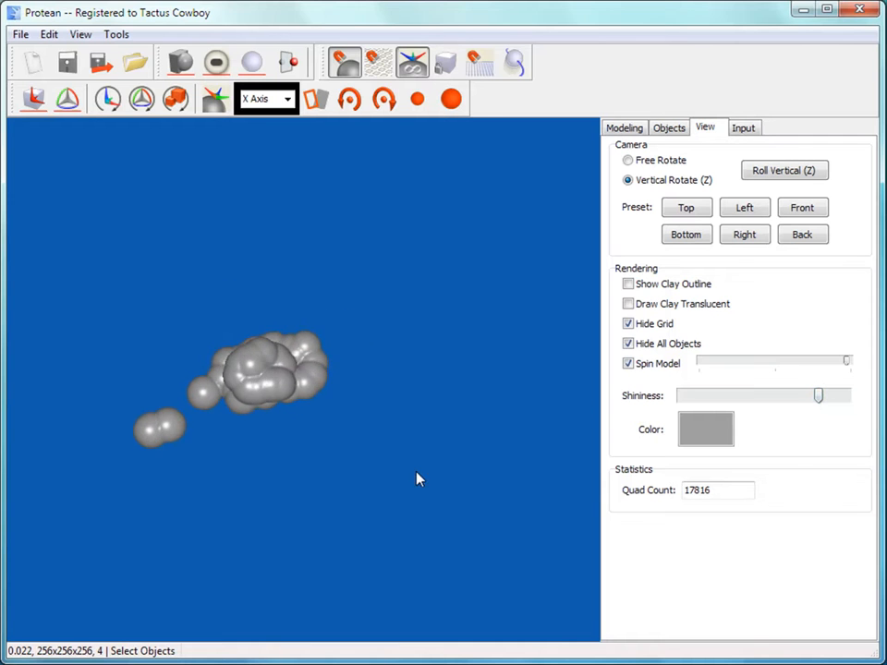
left_click(706, 436)
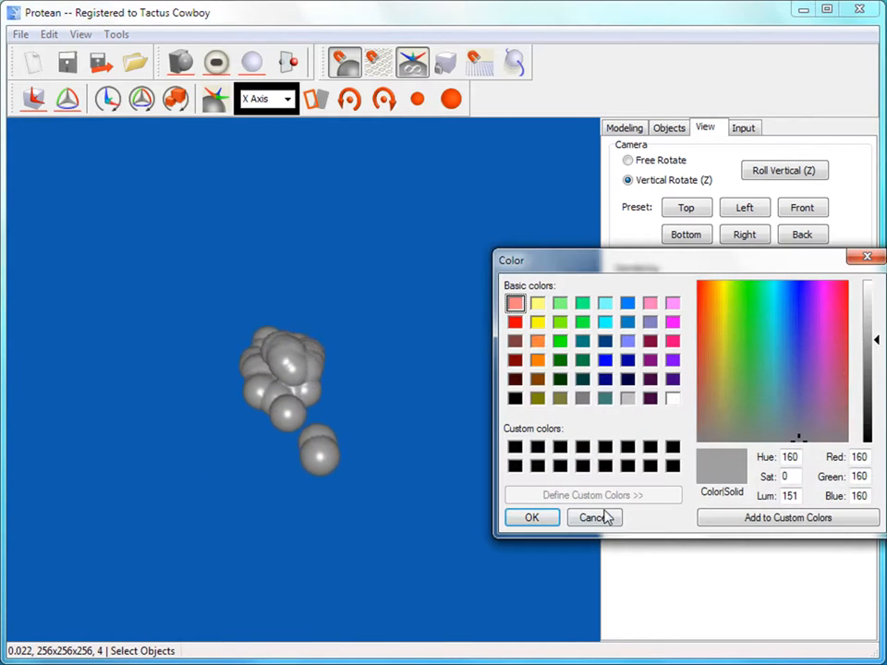
left_click(515, 322)
left_click(515, 341)
left_click(536, 341)
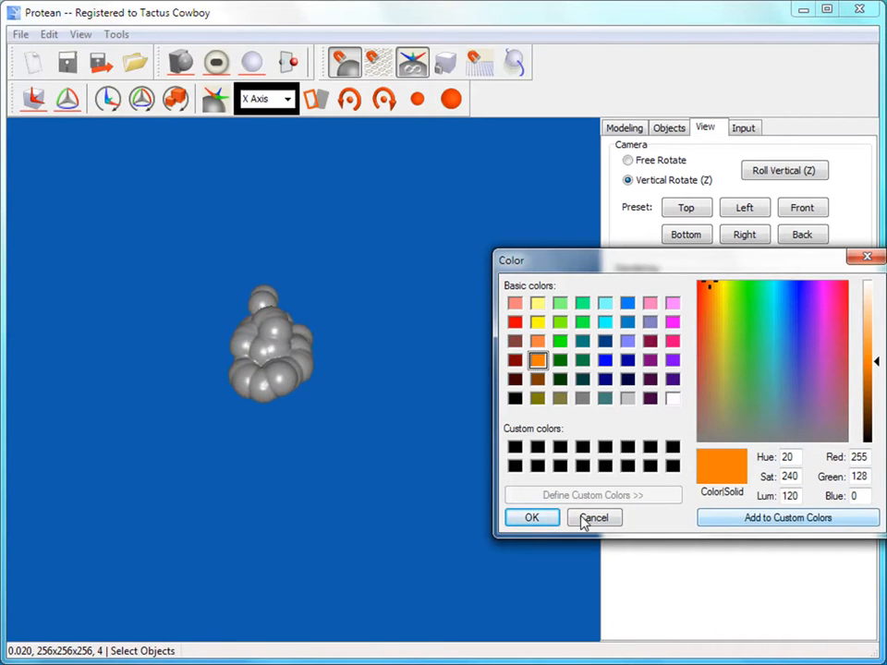
left_click(603, 520)
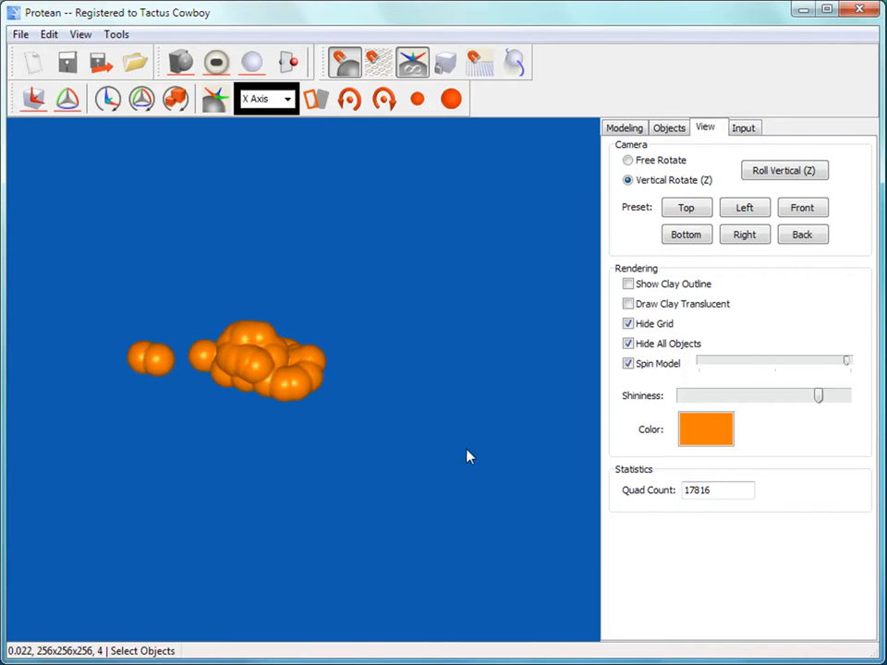
Examine the model's Quad Count statistic by highlighting its value
left_click_drag(711, 487, 629, 483)
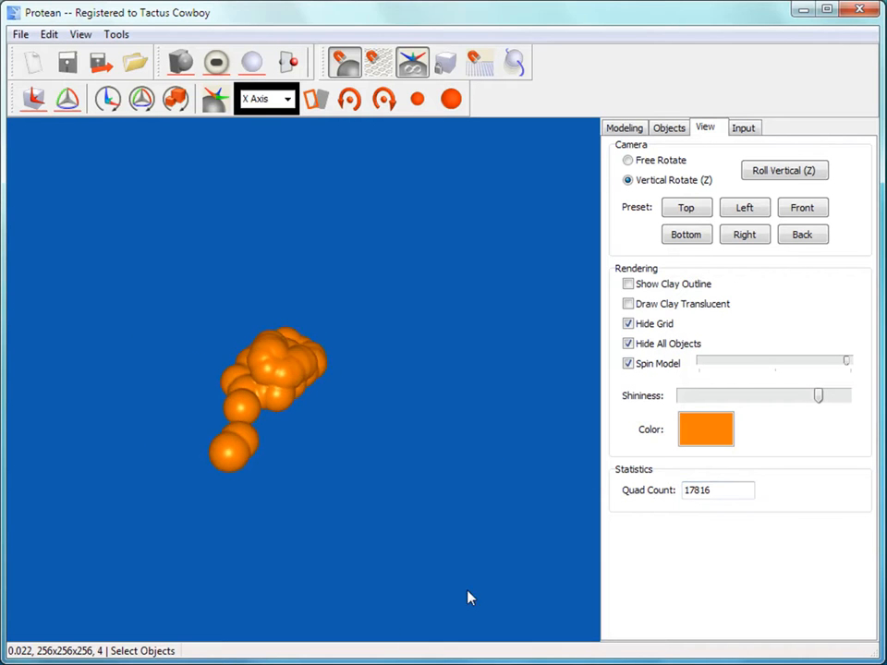
left_click_drag(719, 492, 669, 495)
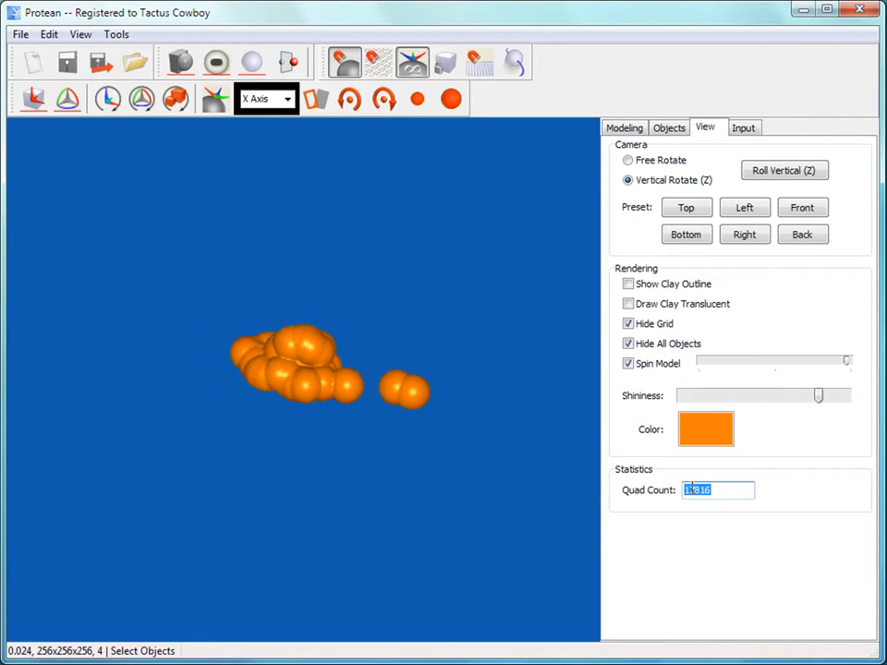
left_click(724, 487)
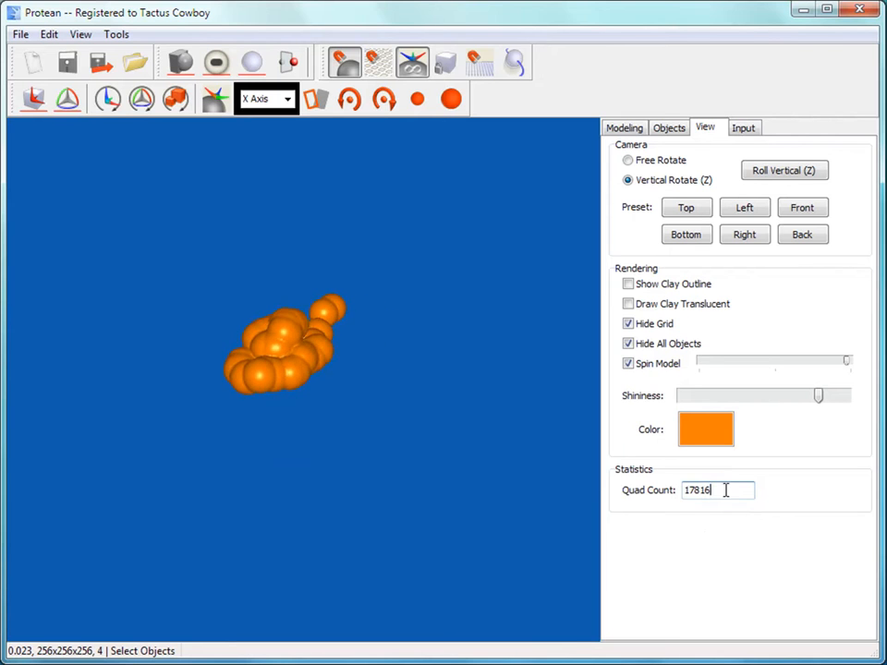